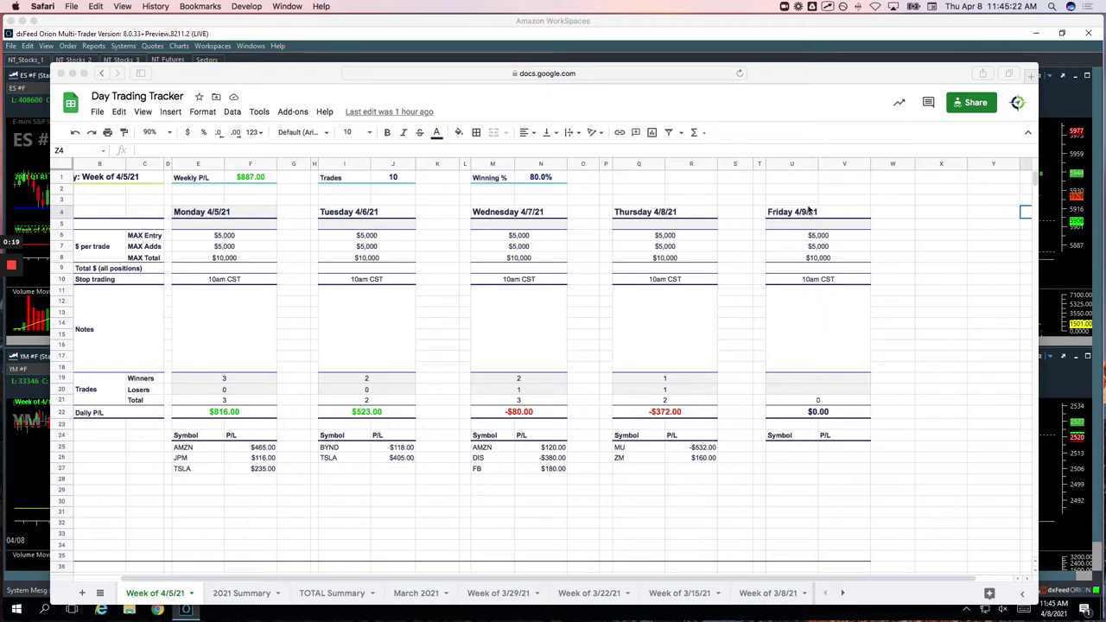
# Step: Review the daily trade results in the Week of 4/5/21 sheet, marking Thursday's MU, ZM and PTON entries down the page
pyautogui.moveTo(787, 206)
pyautogui.mouseDown()
pyautogui.moveTo(814, 226)
pyautogui.moveTo(831, 204)
pyautogui.mouseUp()
pyautogui.scroll(-3, 778, 308)
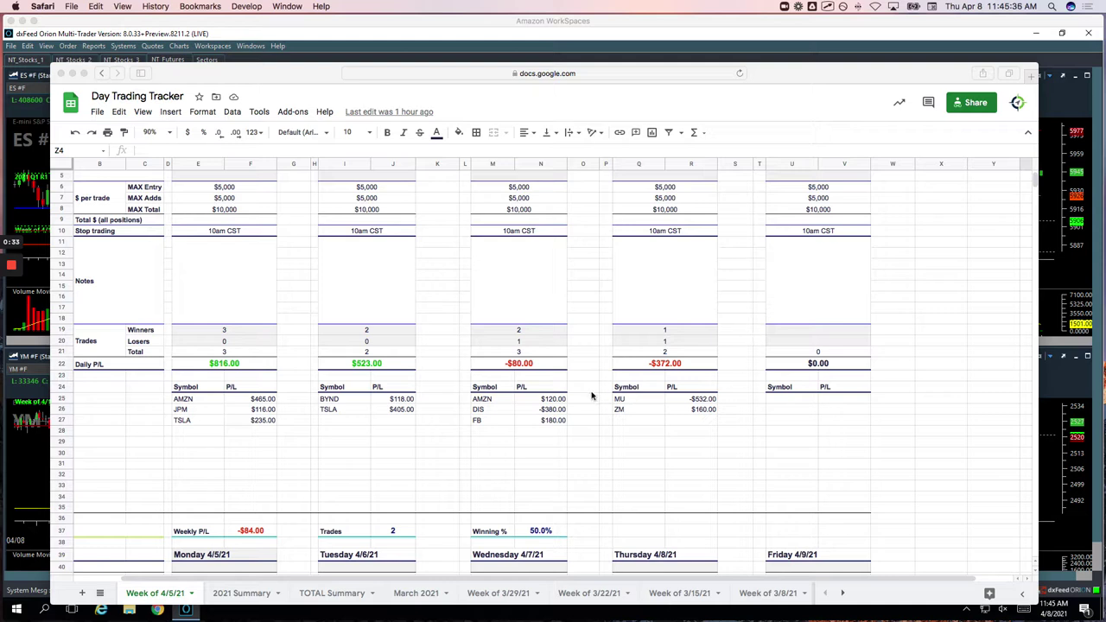
pyautogui.click(724, 402)
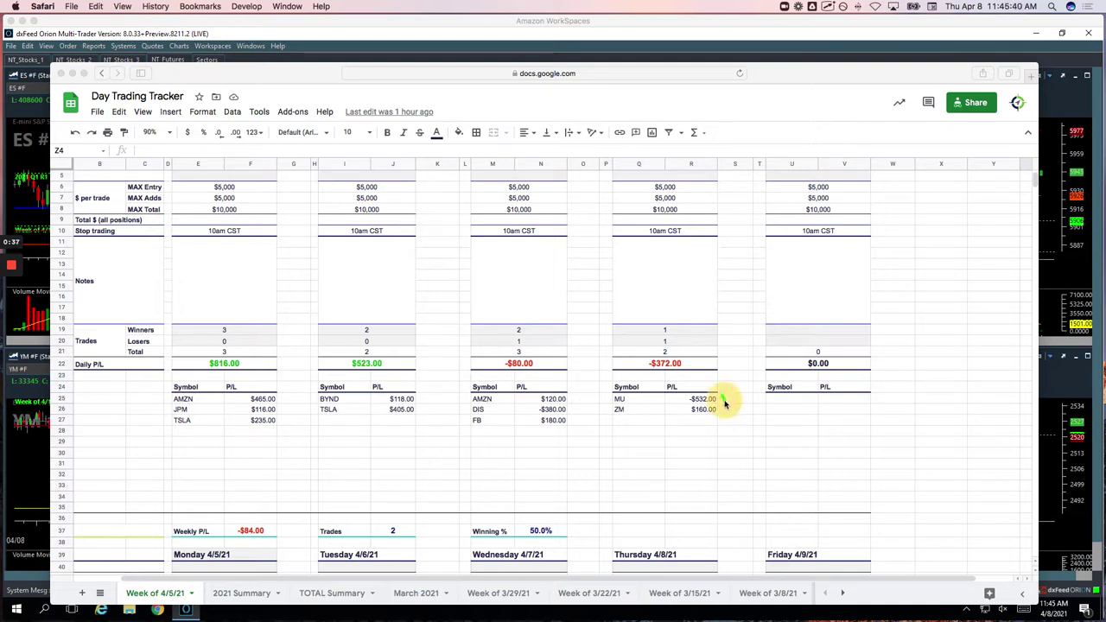
pyautogui.moveTo(725, 402); pyautogui.dragTo(743, 383)
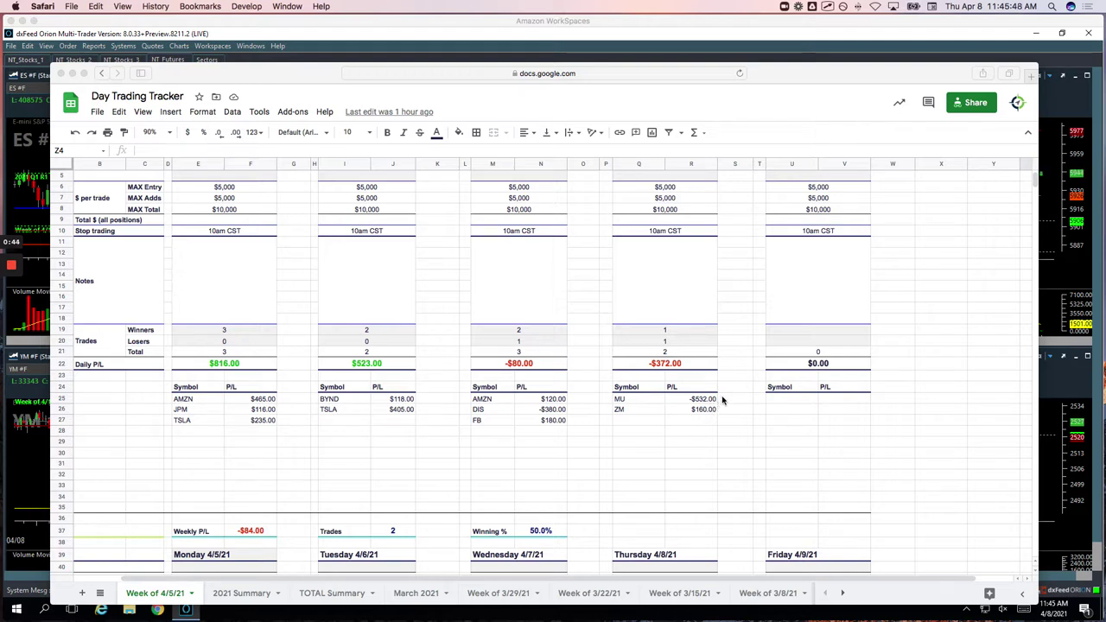
pyautogui.moveTo(723, 410); pyautogui.dragTo(737, 399)
pyautogui.scroll(-15, 753, 380)
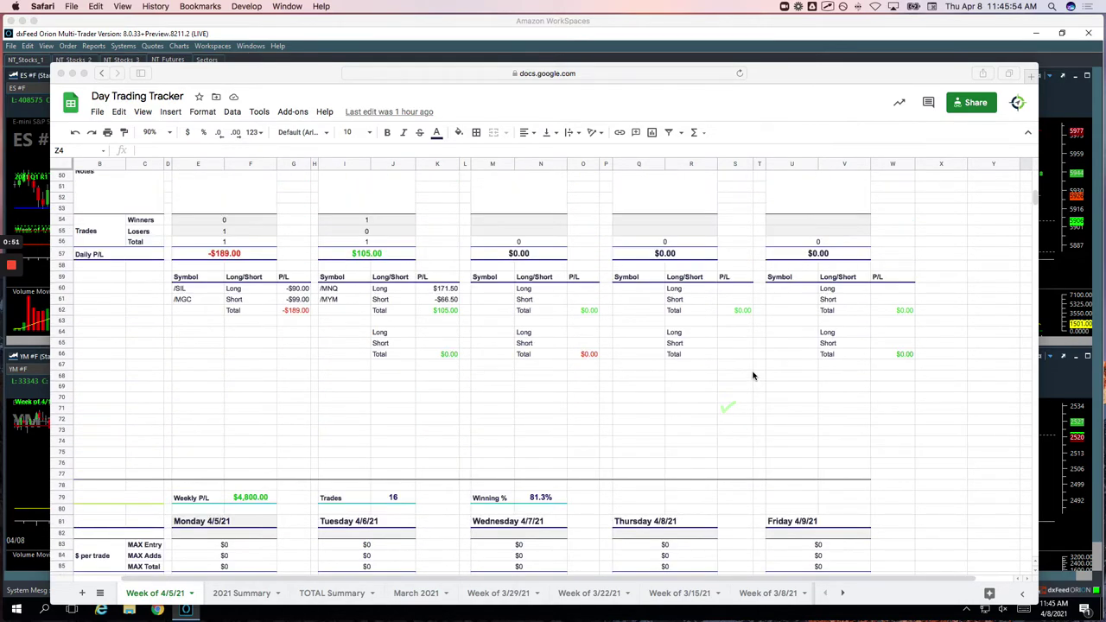
pyautogui.scroll(-10, 760, 379)
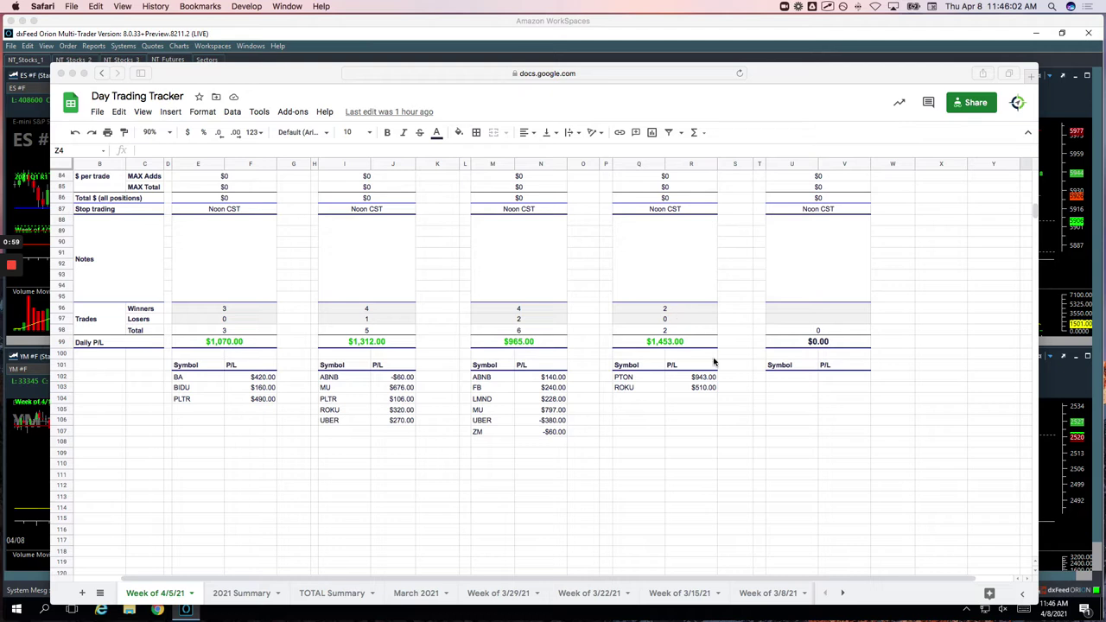
pyautogui.moveTo(724, 372)
pyautogui.mouseDown()
pyautogui.moveTo(736, 365)
pyautogui.moveTo(736, 383)
pyautogui.mouseUp()
# Step: Switch to the dxFeed Orion Multi-Trader platform, show it full screen and display the NT_Stocks_2 charts
pyautogui.doubleClick(775, 84)
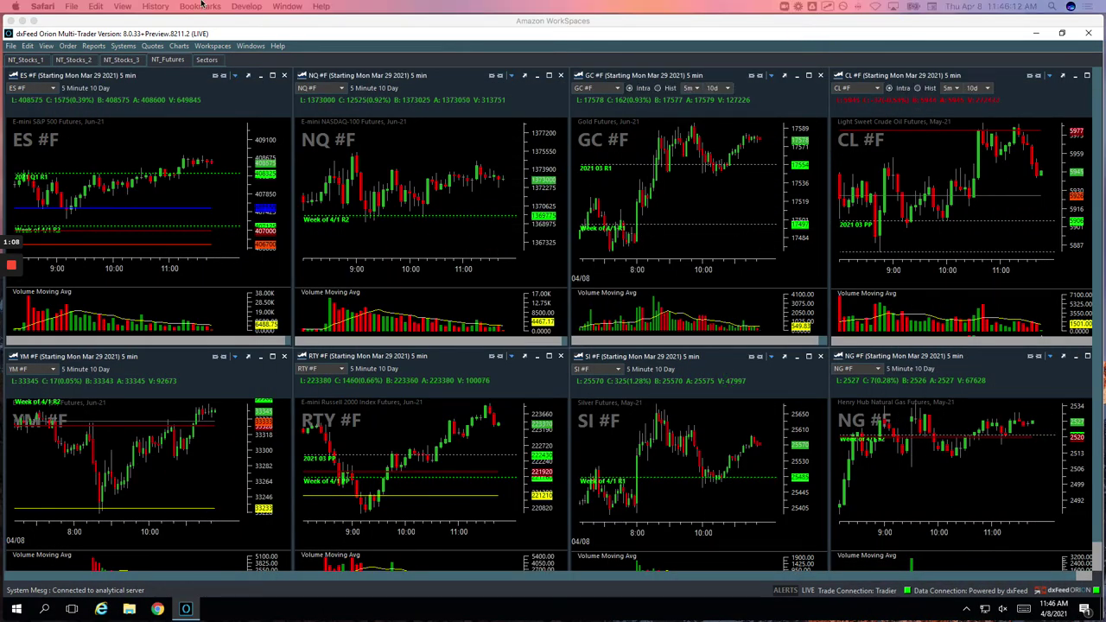
pyautogui.click(37, 21)
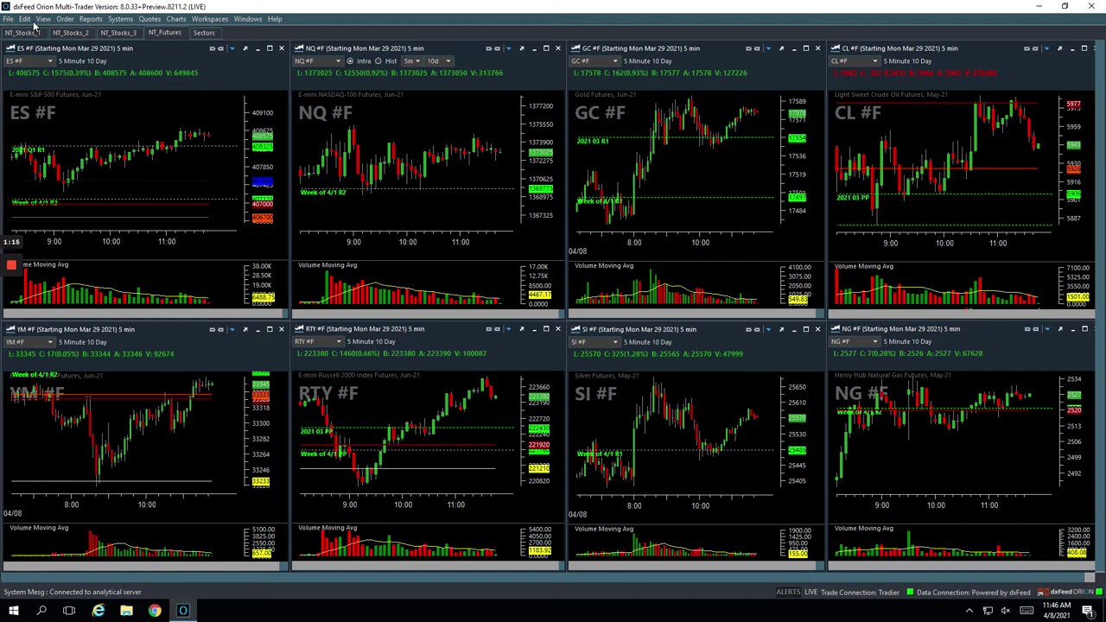
pyautogui.click(37, 35)
pyautogui.click(59, 34)
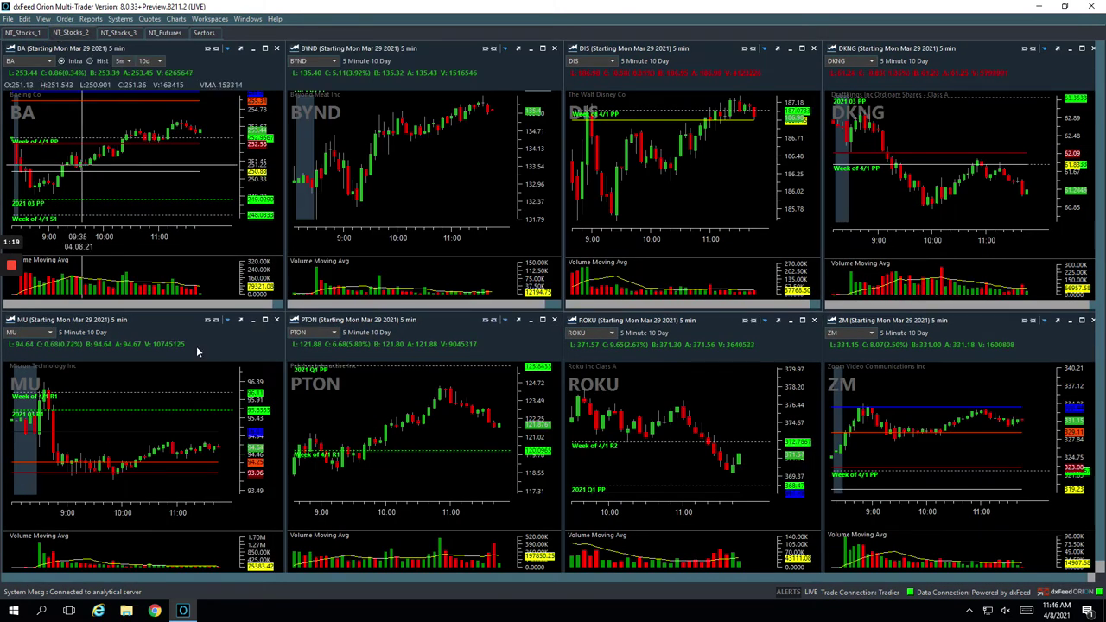
# Step: Enlarge the MU chart and mark the drop from the 08:35 high along with the 08:45 volume bar
pyautogui.click(265, 320)
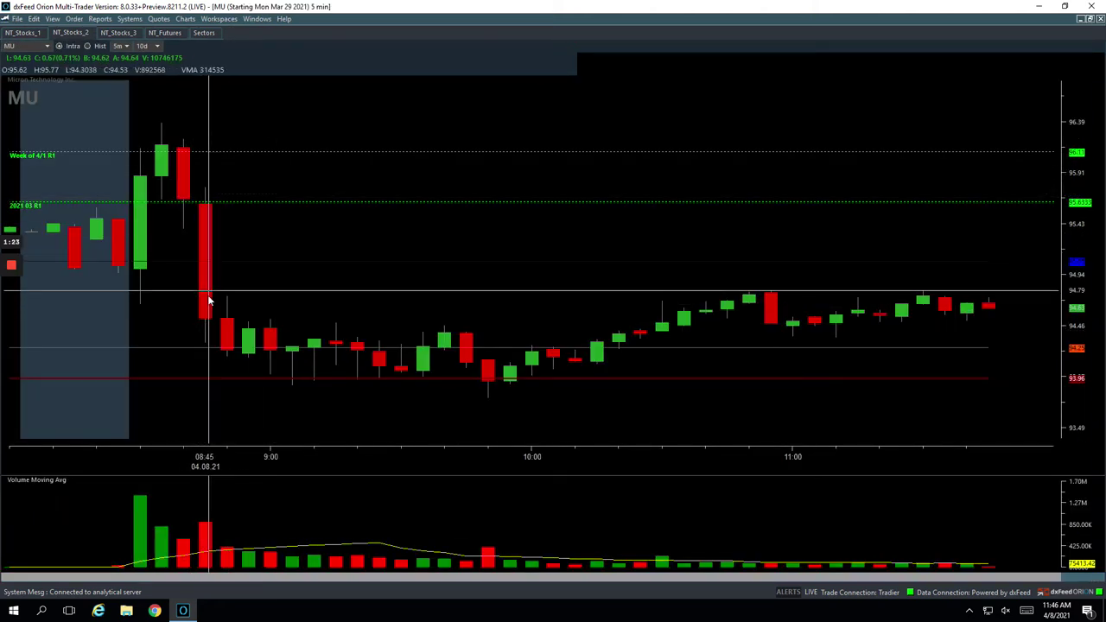
pyautogui.click(159, 124)
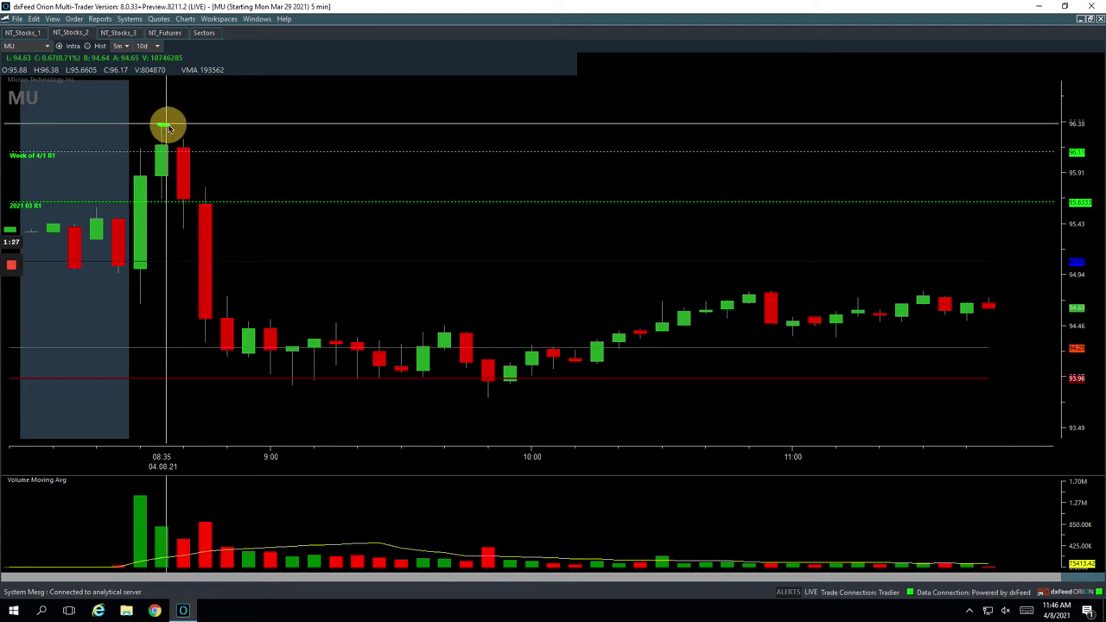
pyautogui.moveTo(163, 125); pyautogui.dragTo(213, 339)
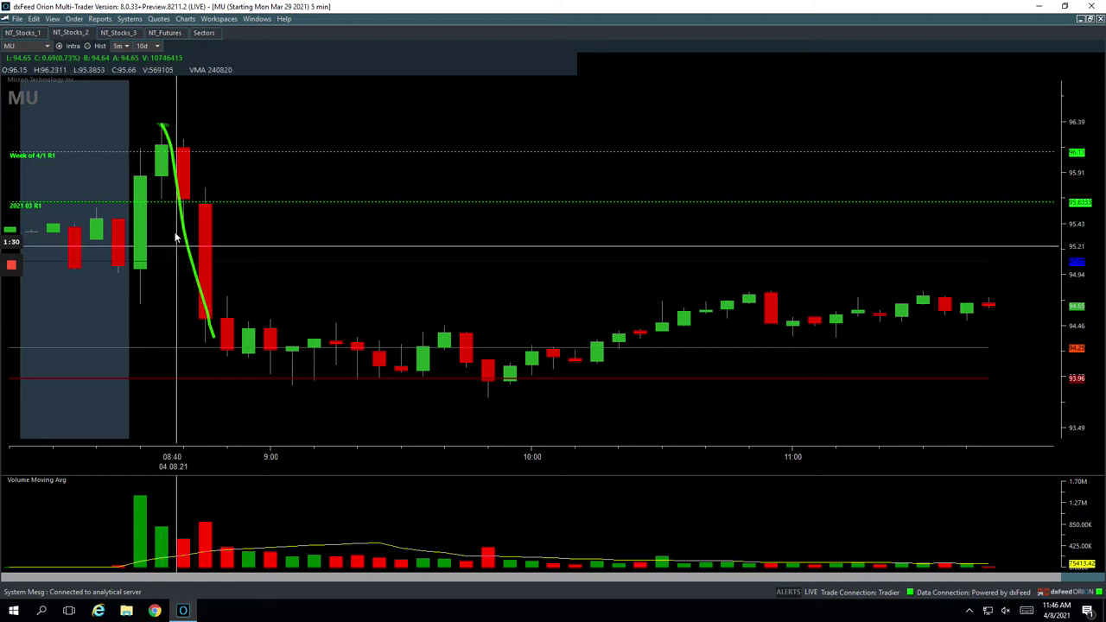
pyautogui.click(201, 523)
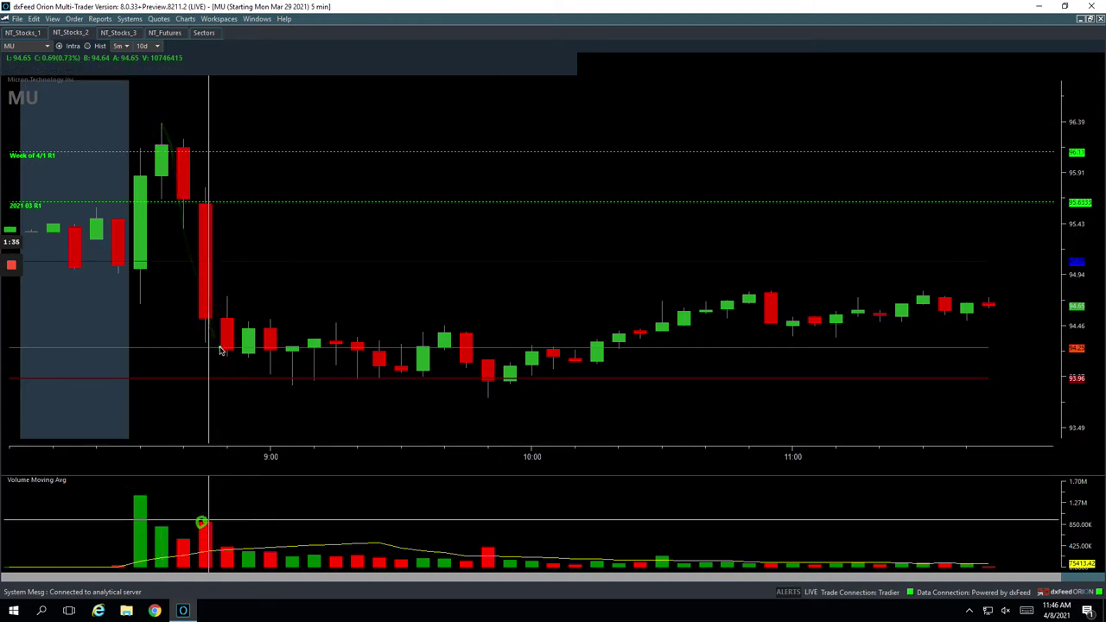
# Step: Trace MU's price swings from the drop's low through the rise after 10:10, and return to the chart grid
pyautogui.click(221, 347)
pyautogui.moveTo(221, 347)
pyautogui.mouseDown()
pyautogui.moveTo(250, 329)
pyautogui.moveTo(296, 377)
pyautogui.mouseUp()
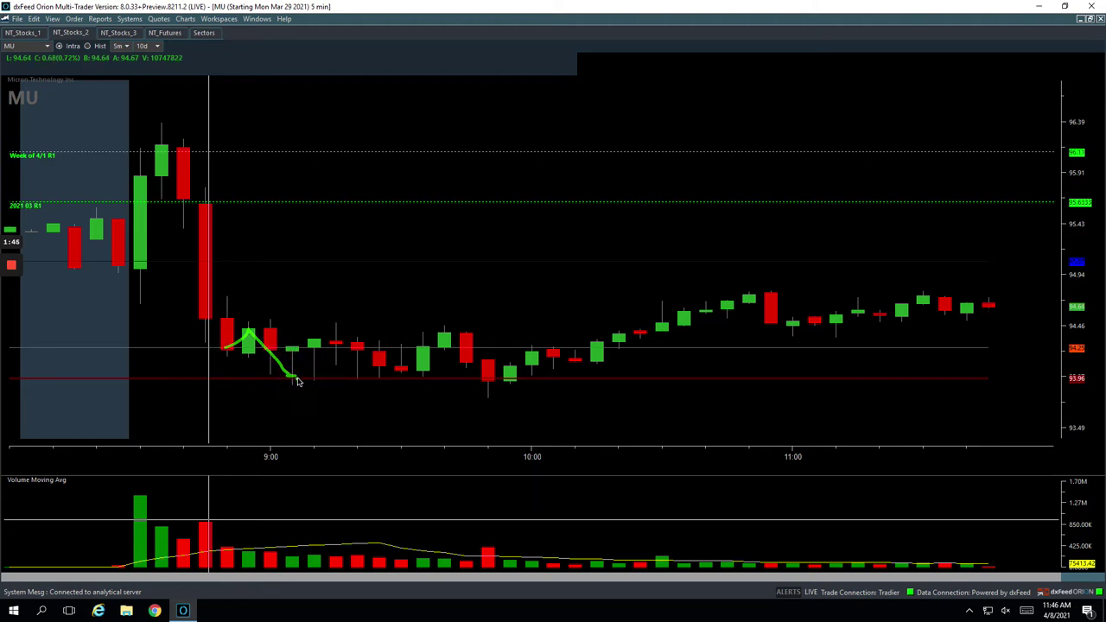
pyautogui.moveTo(292, 380)
pyautogui.mouseDown()
pyautogui.moveTo(329, 326)
pyautogui.moveTo(328, 337)
pyautogui.mouseUp()
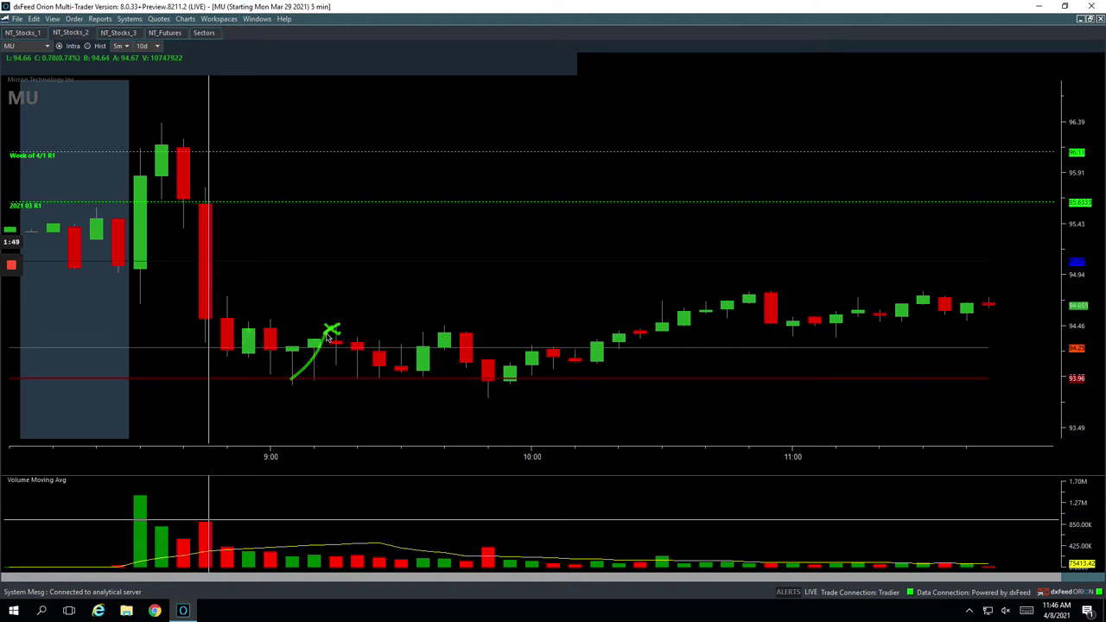
pyautogui.moveTo(309, 350)
pyautogui.mouseDown()
pyautogui.moveTo(407, 370)
pyautogui.moveTo(437, 351)
pyautogui.moveTo(440, 323)
pyautogui.moveTo(430, 323)
pyautogui.moveTo(440, 330)
pyautogui.mouseUp()
pyautogui.moveTo(485, 381); pyautogui.dragTo(536, 353)
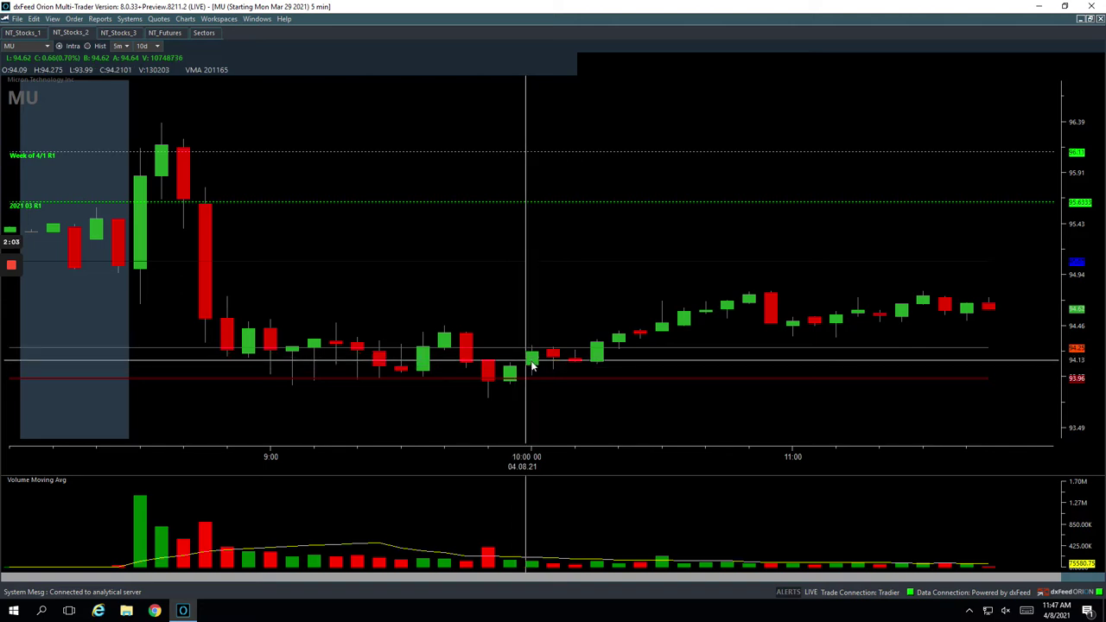
pyautogui.click(530, 362)
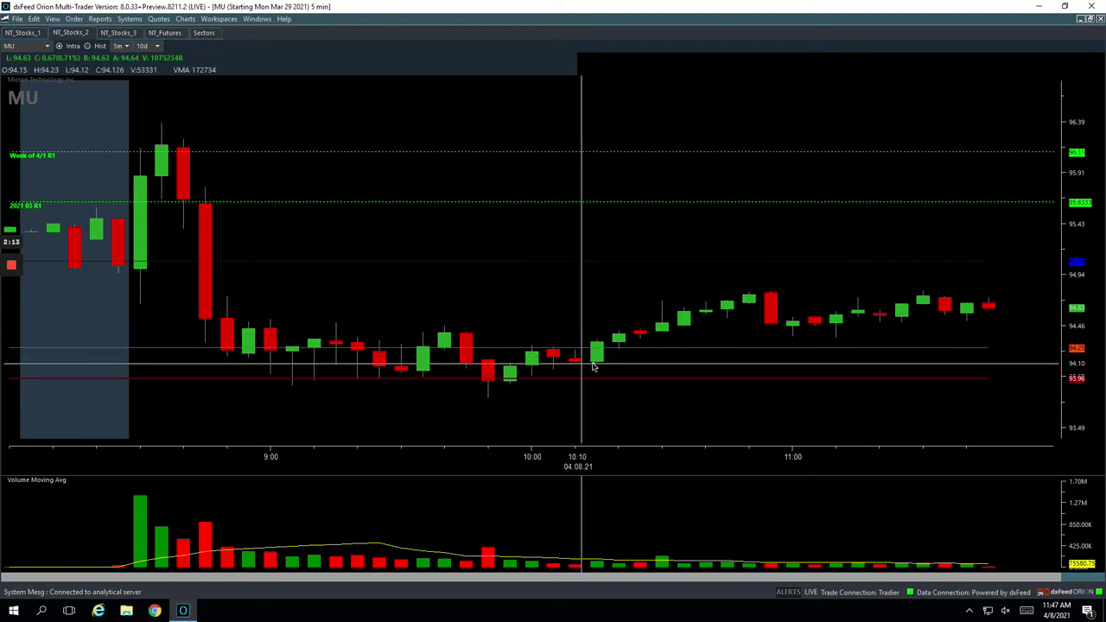
pyautogui.moveTo(584, 368); pyautogui.dragTo(756, 297)
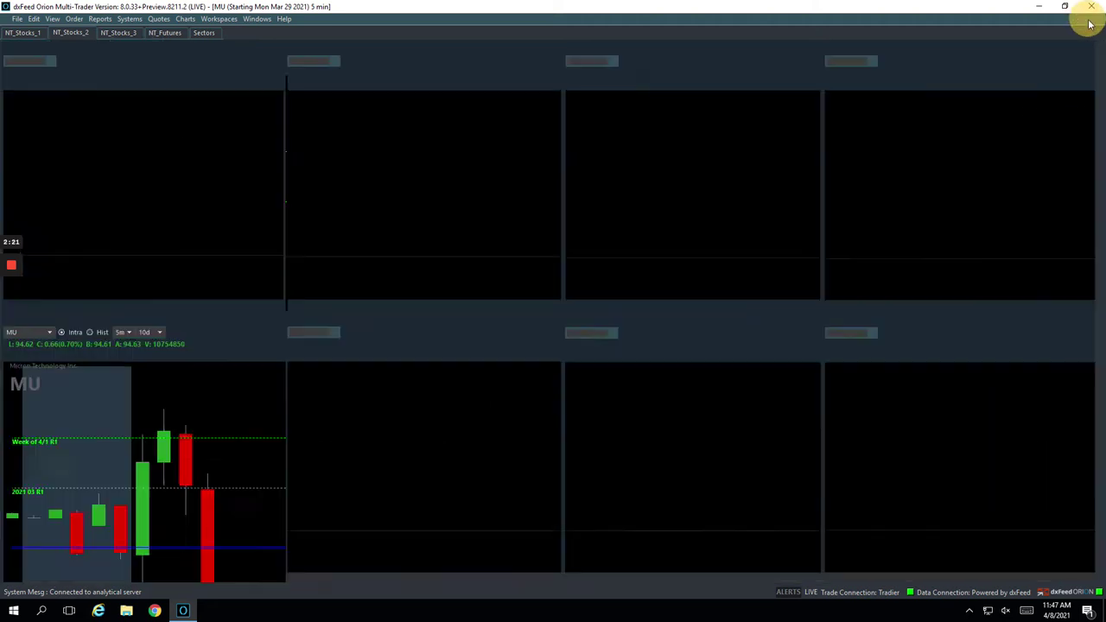
pyautogui.click(1089, 19)
# Step: Enlarge the ZM chart, mark the early volume bars and the pullbacks around 08:50 and 9:00, and return to the chart grid
pyautogui.click(1082, 320)
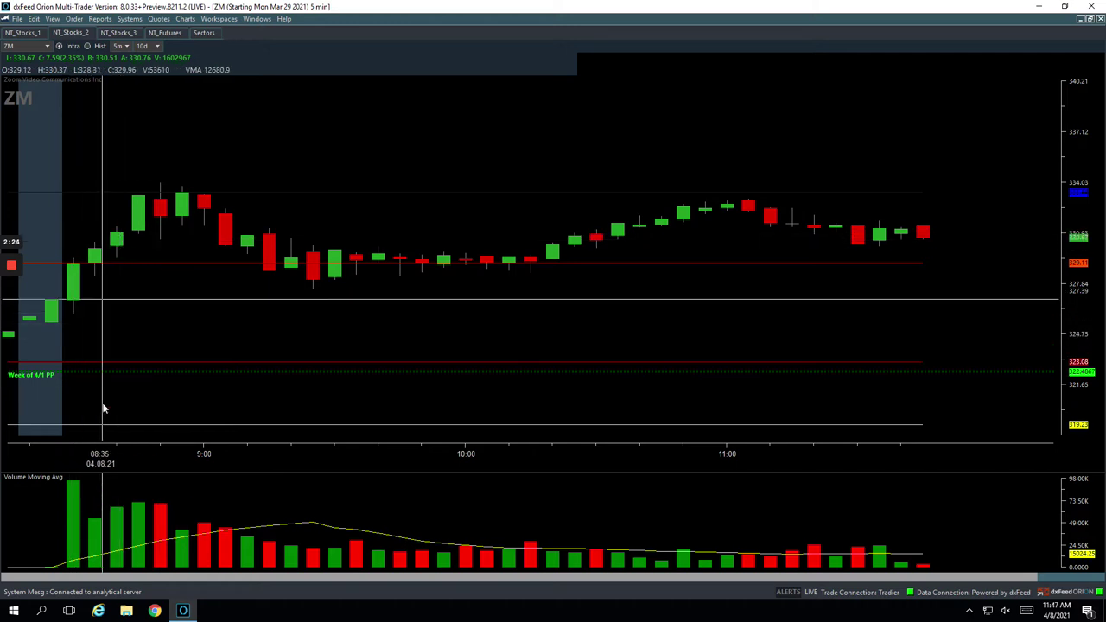
pyautogui.click(116, 511)
pyautogui.click(134, 508)
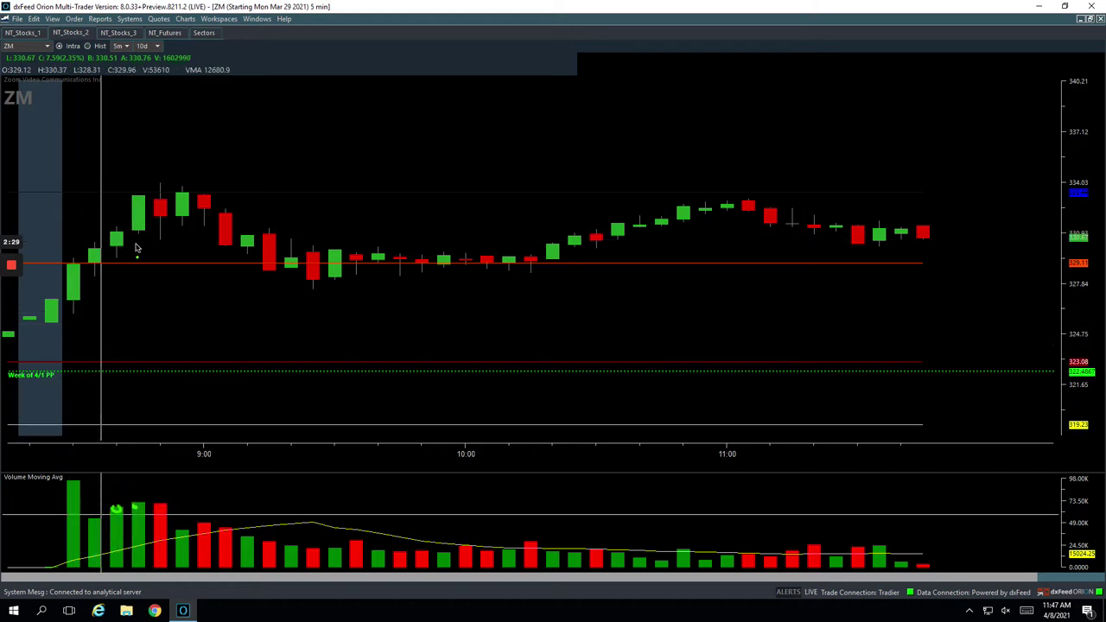
pyautogui.click(140, 197)
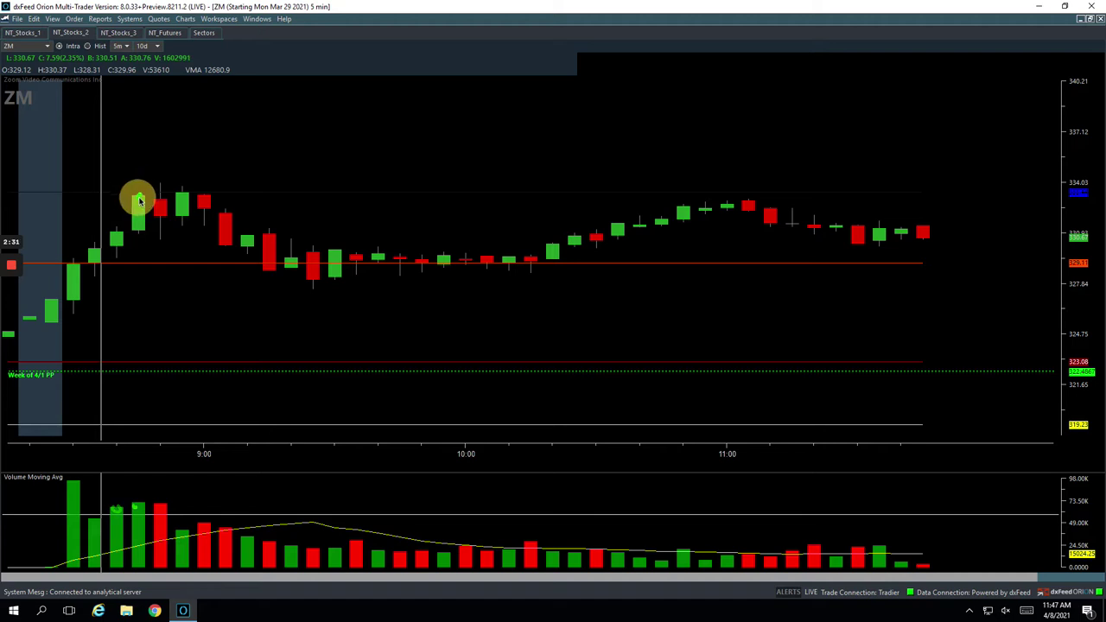
pyautogui.moveTo(145, 195)
pyautogui.mouseDown()
pyautogui.moveTo(165, 230)
pyautogui.moveTo(154, 233)
pyautogui.mouseUp()
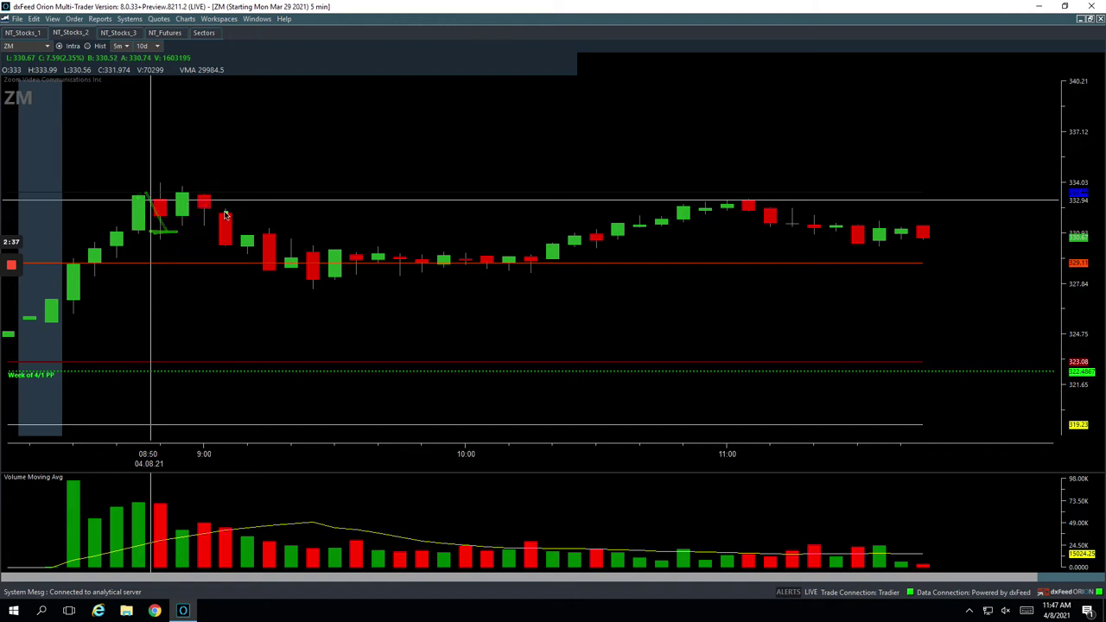
pyautogui.moveTo(206, 206); pyautogui.dragTo(226, 246)
pyautogui.click(225, 245)
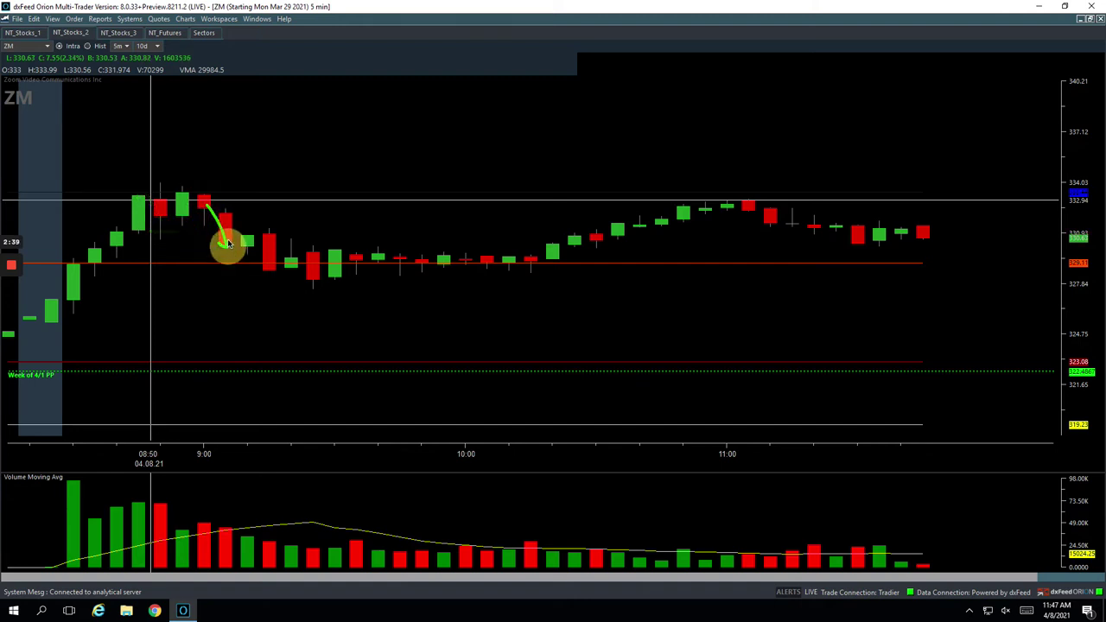
pyautogui.click(1090, 19)
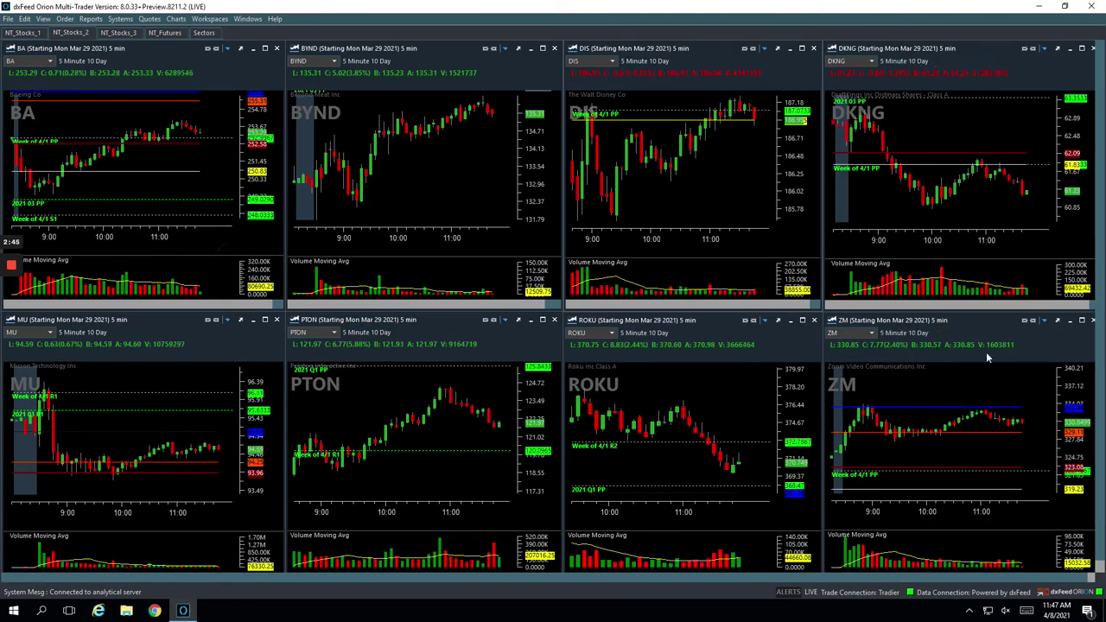
# Step: Enlarge the PTON chart, compress its time axis to show the market open, and mark the opening volume and pullback low
pyautogui.click(542, 320)
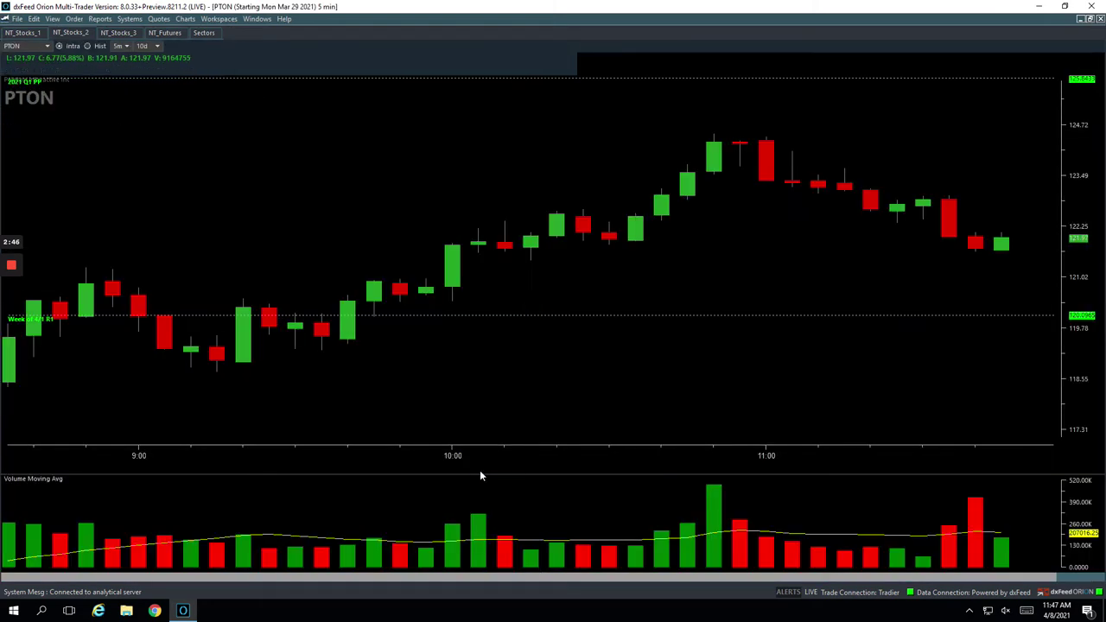
pyautogui.moveTo(458, 456); pyautogui.dragTo(471, 456)
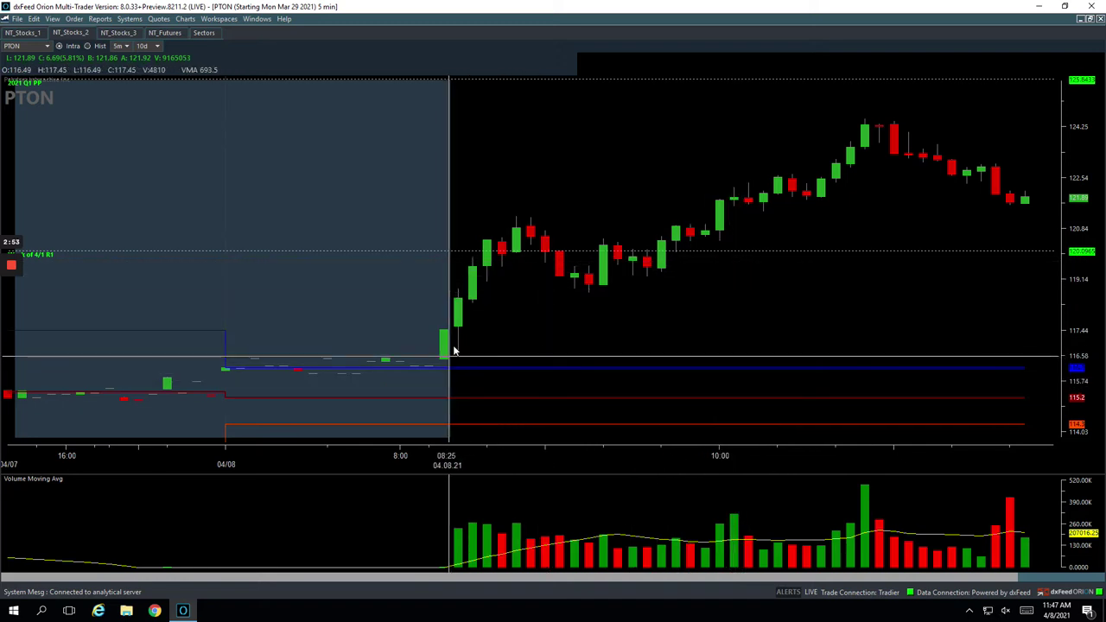
pyautogui.click(476, 522)
pyautogui.click(485, 281)
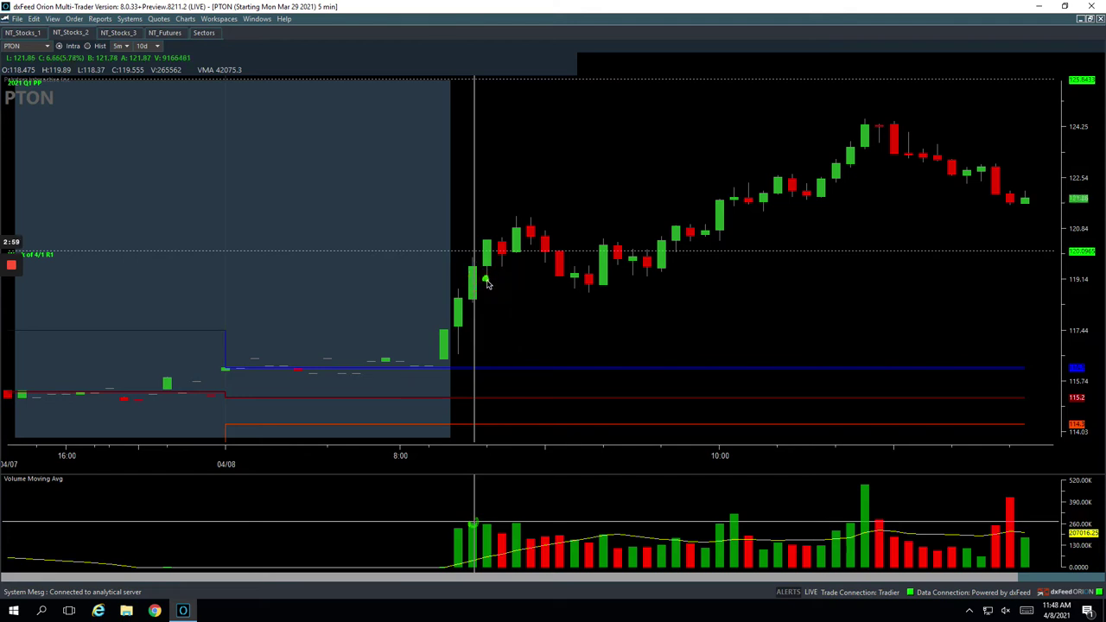
# Step: Mark PTON's first high, its dip and the recovery toward 10:00, return to the chart grid and trace the upward move
pyautogui.click(484, 239)
pyautogui.click(501, 248)
pyautogui.click(515, 226)
pyautogui.click(517, 227)
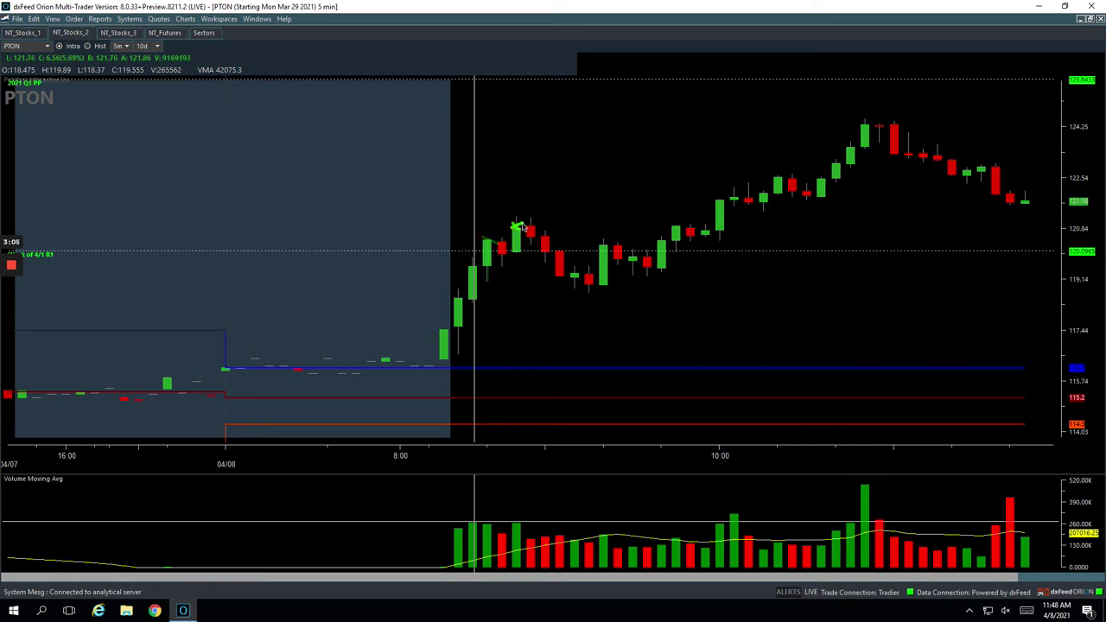
pyautogui.click(545, 252)
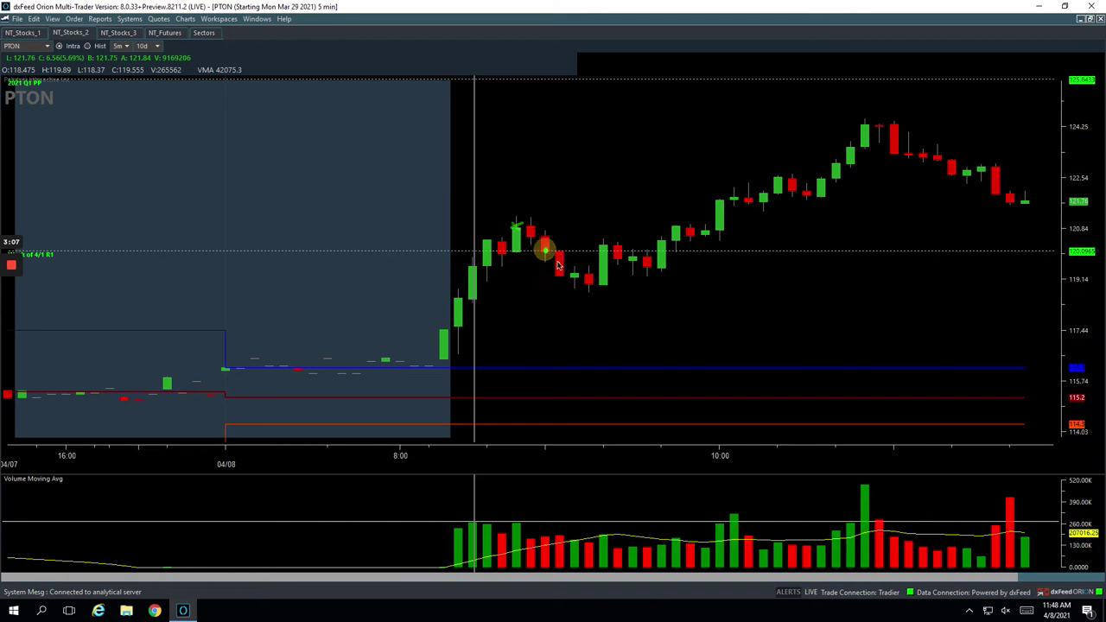
pyautogui.moveTo(546, 253)
pyautogui.mouseDown()
pyautogui.moveTo(594, 295)
pyautogui.moveTo(611, 245)
pyautogui.moveTo(659, 266)
pyautogui.moveTo(675, 230)
pyautogui.mouseUp()
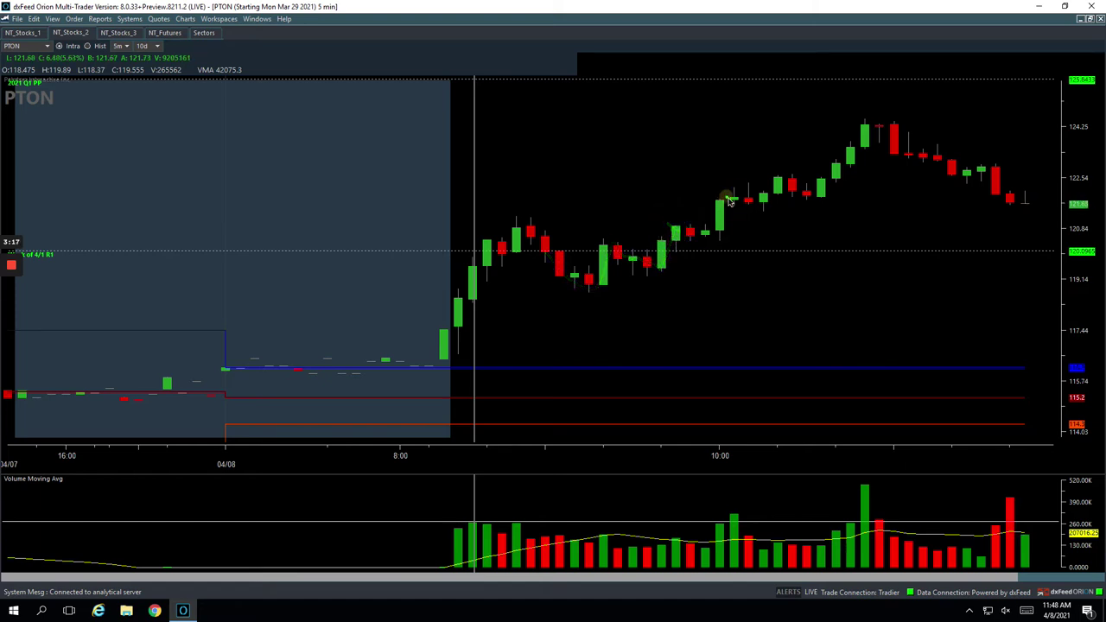
pyautogui.moveTo(728, 194)
pyautogui.mouseDown()
pyautogui.moveTo(737, 204)
pyautogui.moveTo(724, 207)
pyautogui.mouseUp()
pyautogui.click(1090, 20)
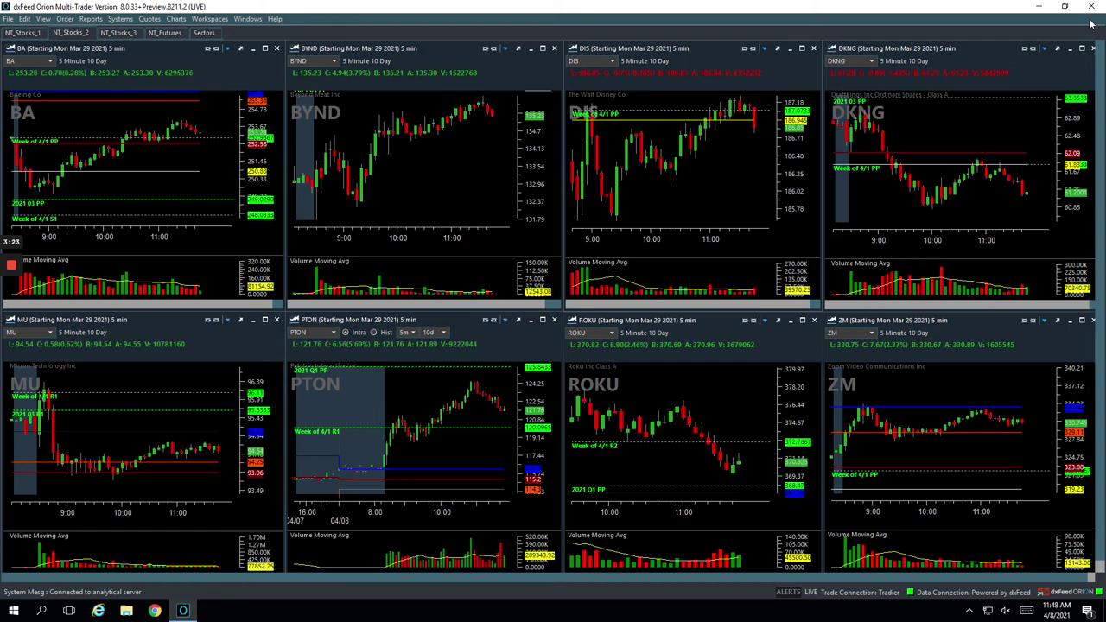
pyautogui.moveTo(450, 414); pyautogui.dragTo(477, 385)
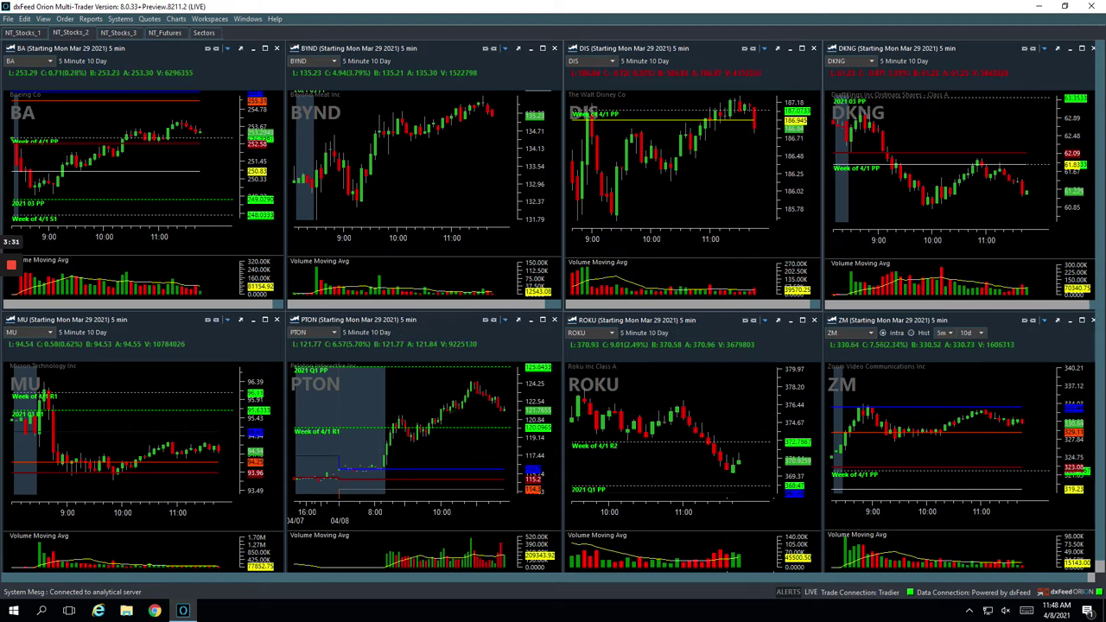
# Step: Enlarge the ROKU chart back to the market open, mark the high-volume bar and trace the consolidation and breakout
pyautogui.click(803, 321)
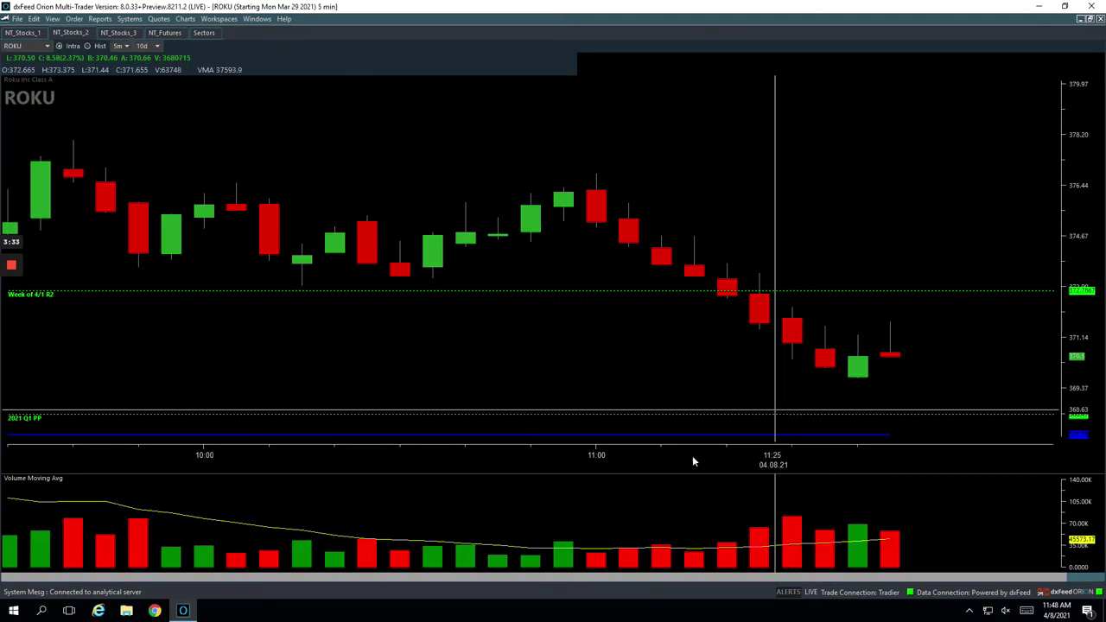
pyautogui.scroll(-3, 608, 457)
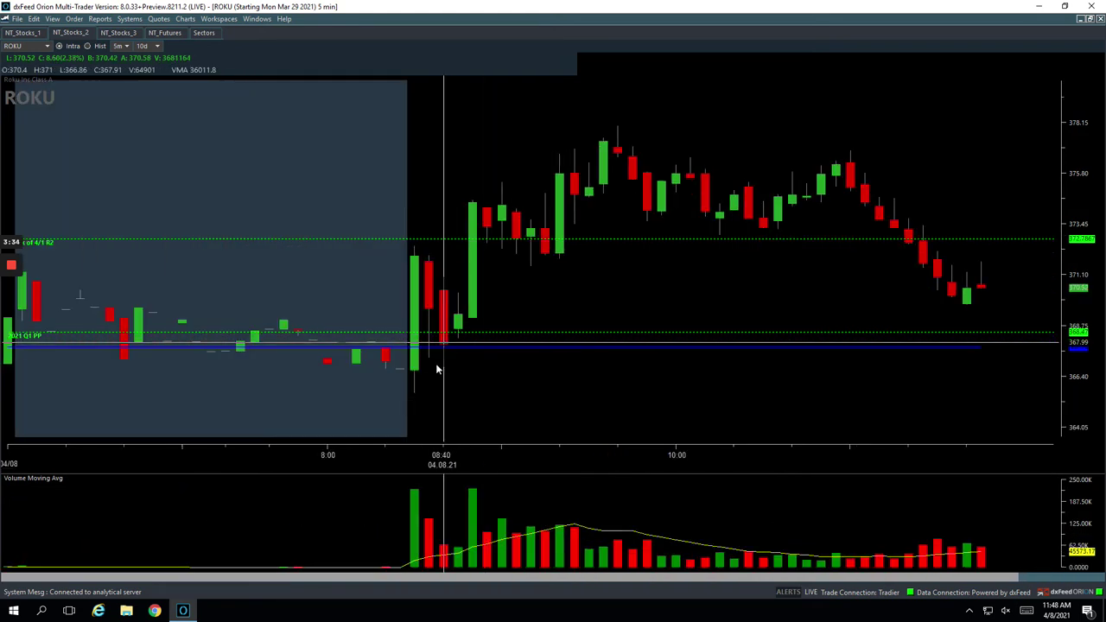
pyautogui.click(471, 488)
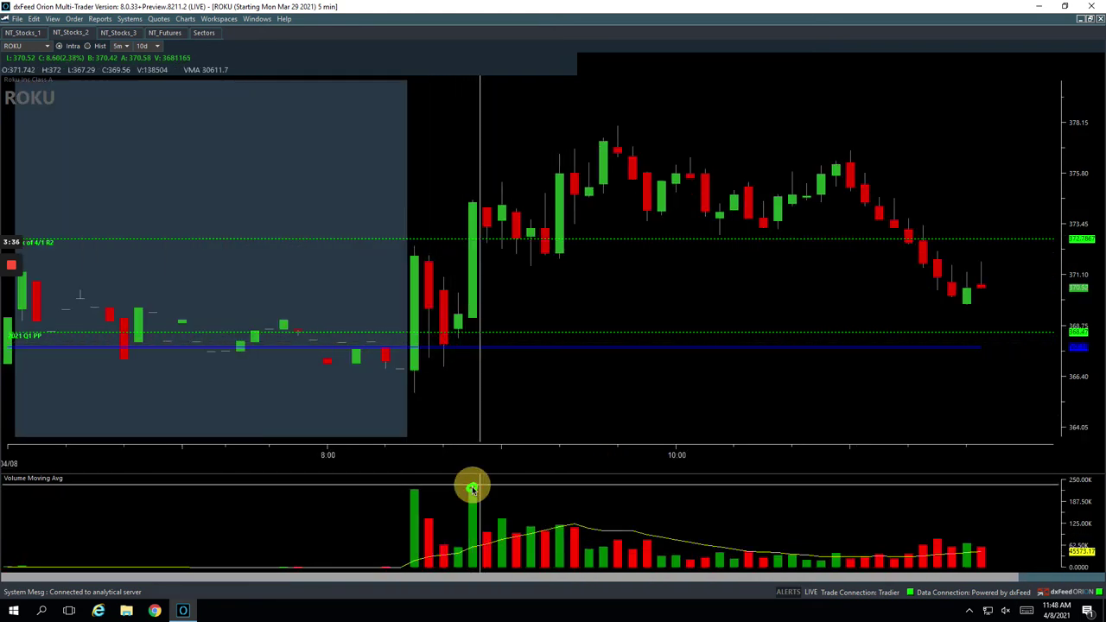
pyautogui.click(486, 236)
pyautogui.moveTo(498, 239)
pyautogui.mouseDown()
pyautogui.moveTo(558, 245)
pyautogui.moveTo(560, 173)
pyautogui.moveTo(568, 181)
pyautogui.moveTo(557, 181)
pyautogui.mouseUp()
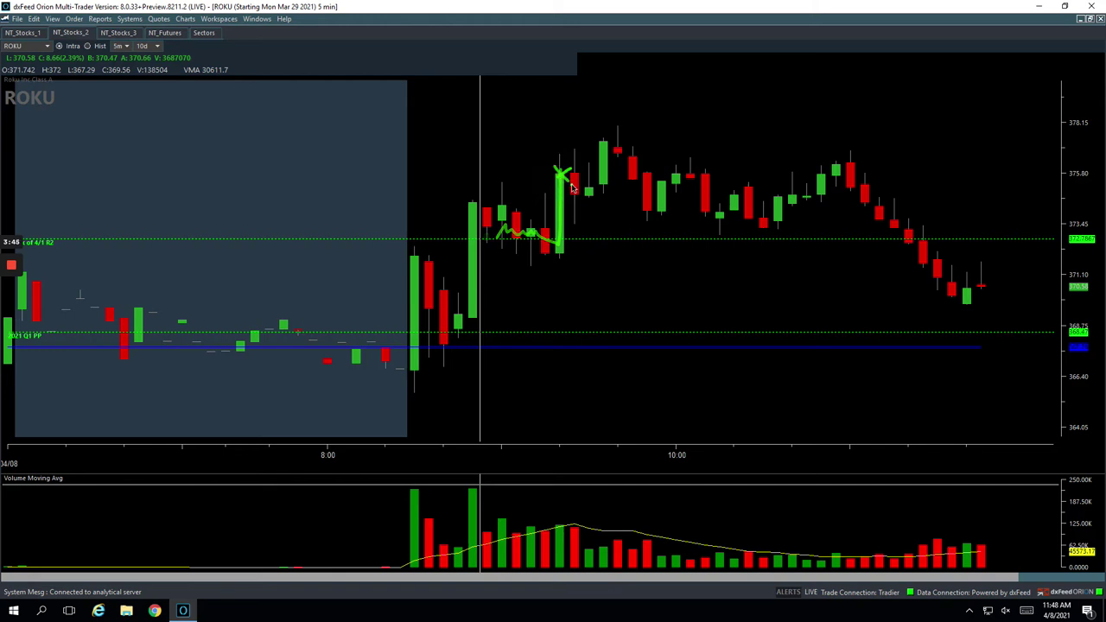
# Step: Mark ROKU's high around 9:00, the consolidation near the R2 line, the 9:20 breakout candle and the high around 9:35
pyautogui.click(502, 187)
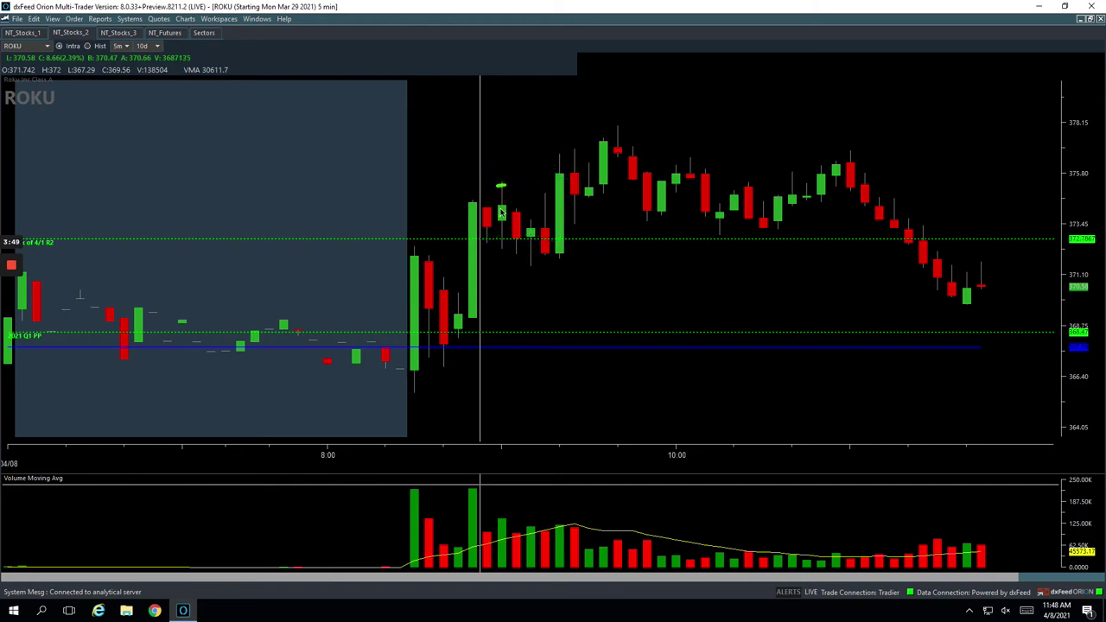
pyautogui.click(533, 239)
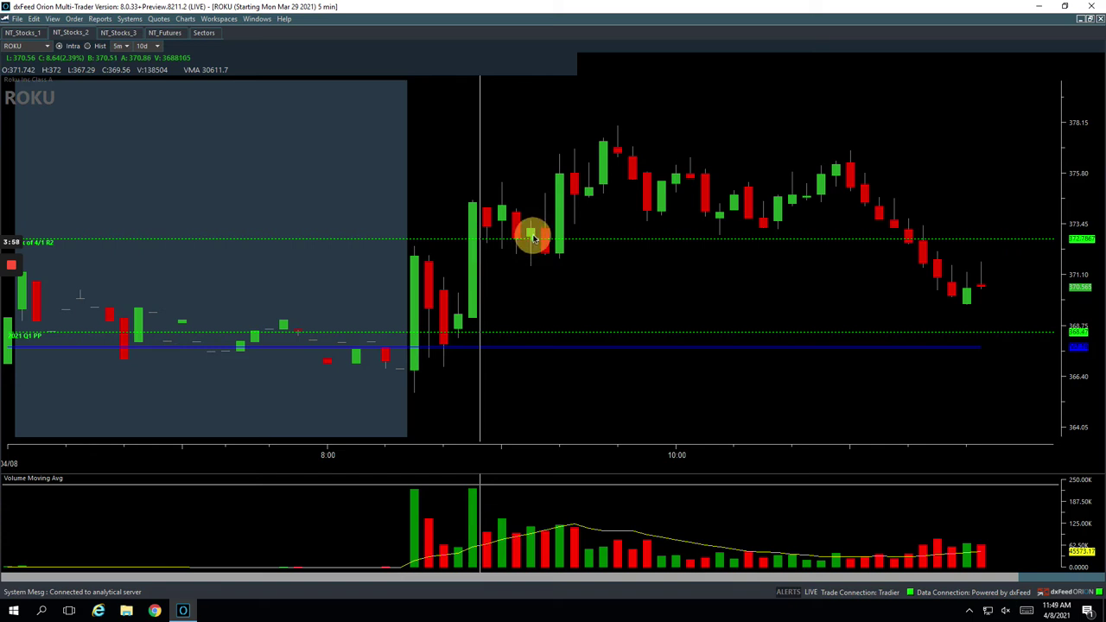
pyautogui.moveTo(552, 233)
pyautogui.mouseDown()
pyautogui.moveTo(573, 172)
pyautogui.moveTo(584, 183)
pyautogui.moveTo(569, 178)
pyautogui.mouseUp()
pyautogui.moveTo(605, 138)
pyautogui.mouseDown()
pyautogui.moveTo(618, 148)
pyautogui.moveTo(603, 152)
pyautogui.mouseUp()
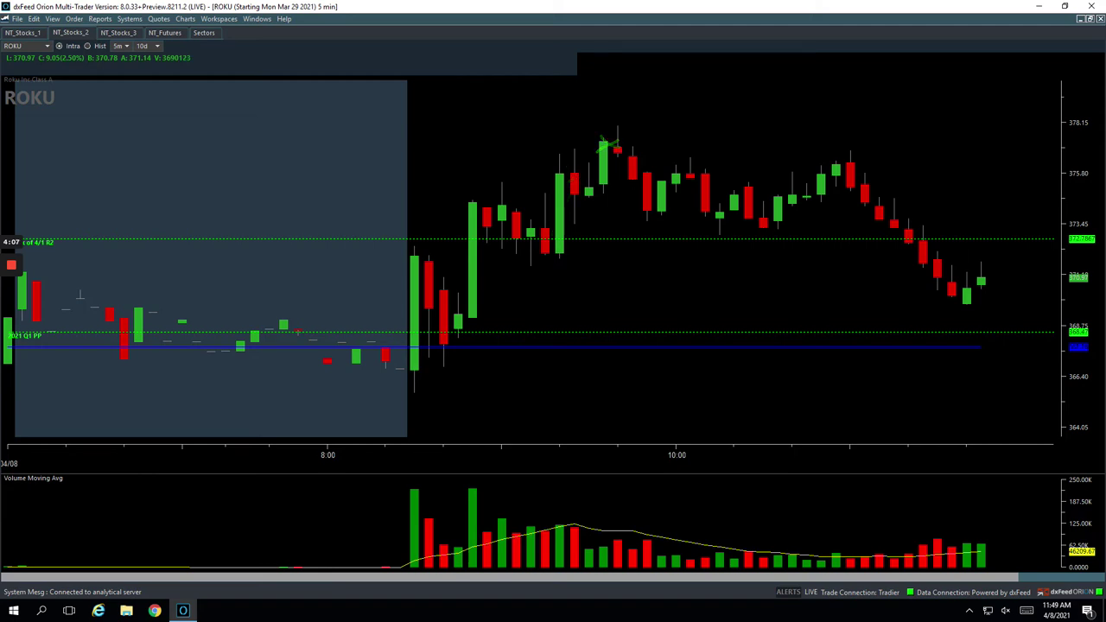
# Step: Switch to the Day Trading Tracker sheet and circle the Mighty Ninety section's weekly P/L, trade count and winning percentage
pyautogui.click(35, 19)
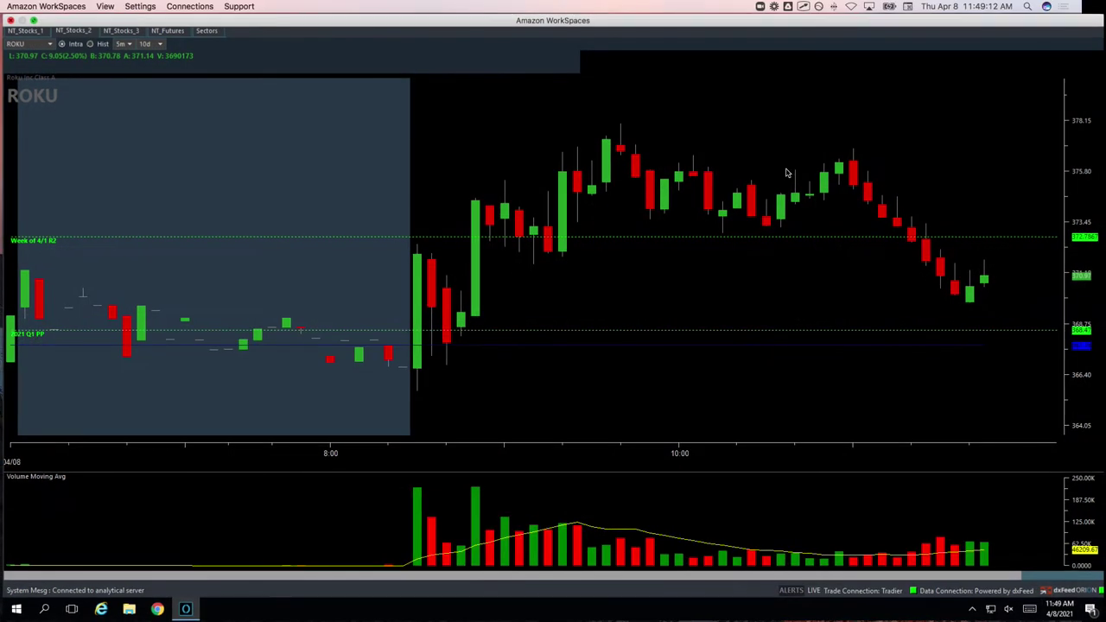
pyautogui.press('super+Tab')
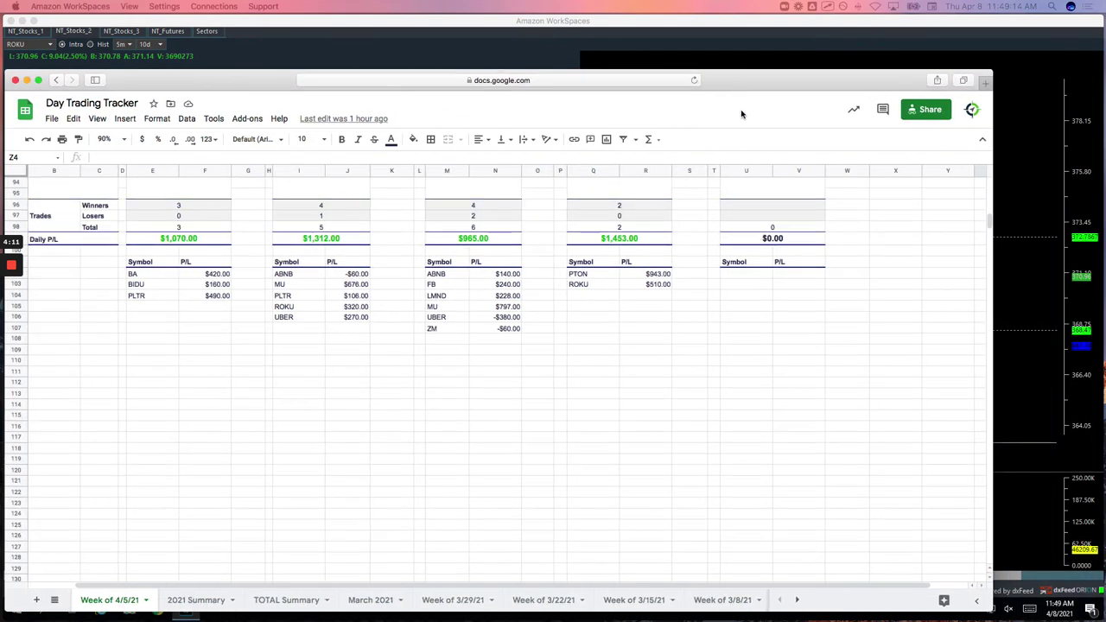
pyautogui.scroll(5, 821, 290)
pyautogui.hscroll(-1, 813, 286)
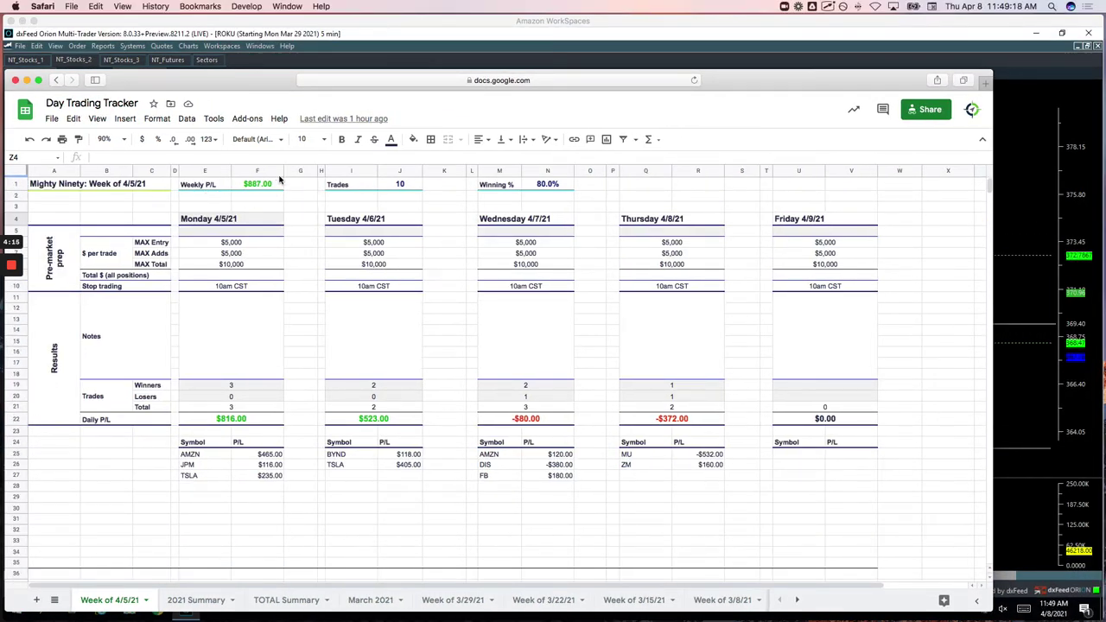
pyautogui.moveTo(280, 179)
pyautogui.mouseDown()
pyautogui.moveTo(223, 192)
pyautogui.moveTo(289, 181)
pyautogui.mouseUp()
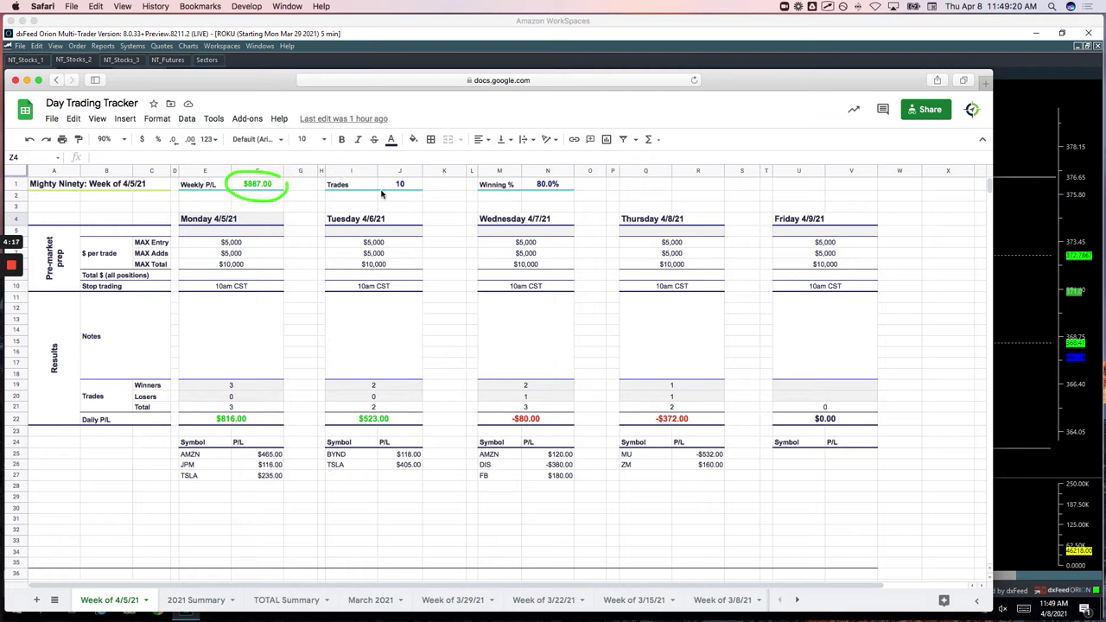
pyautogui.moveTo(404, 181); pyautogui.dragTo(408, 184)
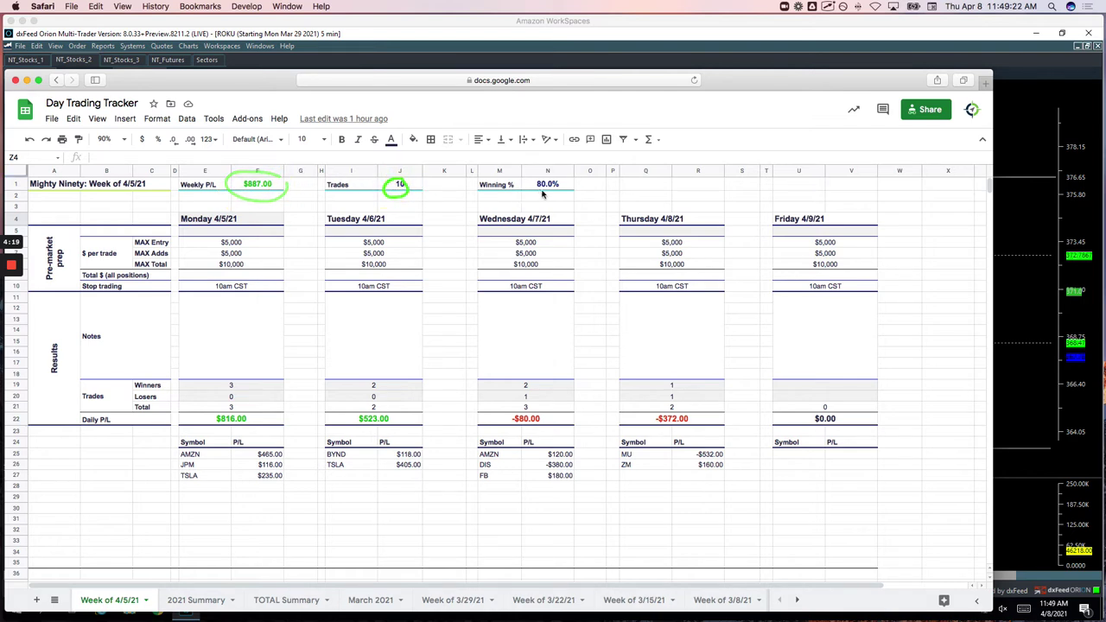
pyautogui.moveTo(528, 192)
pyautogui.mouseDown()
pyautogui.moveTo(558, 191)
pyautogui.moveTo(564, 173)
pyautogui.moveTo(528, 188)
pyautogui.mouseUp()
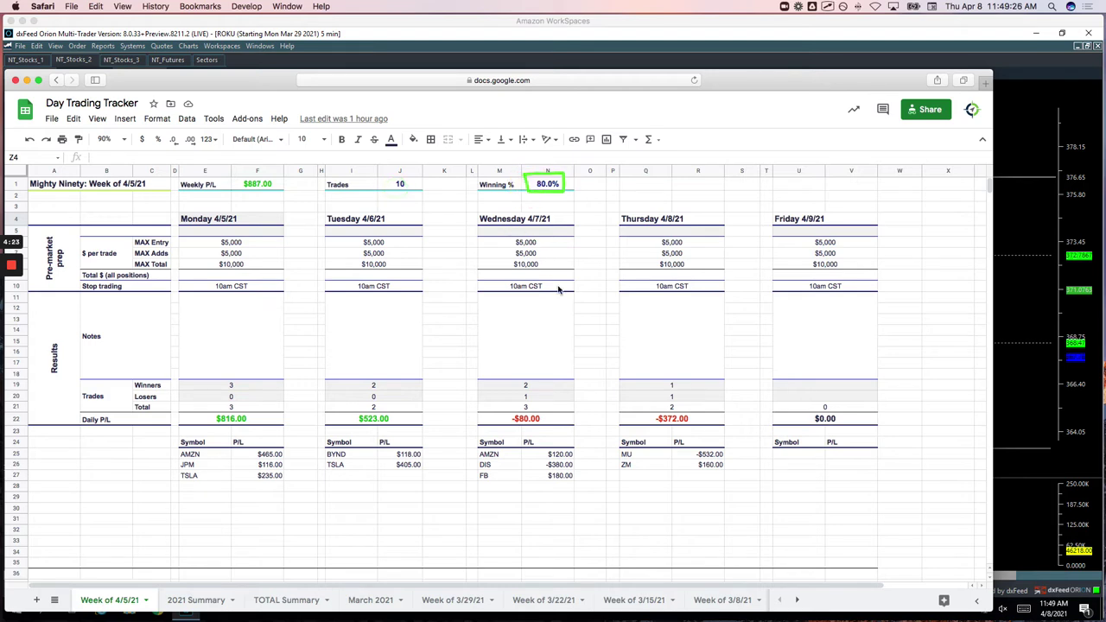
# Step: In the Pairs Trades section, underline the weekly P/L and mark the daily P/L for Tuesday and Monday
pyautogui.scroll(-5, 561, 291)
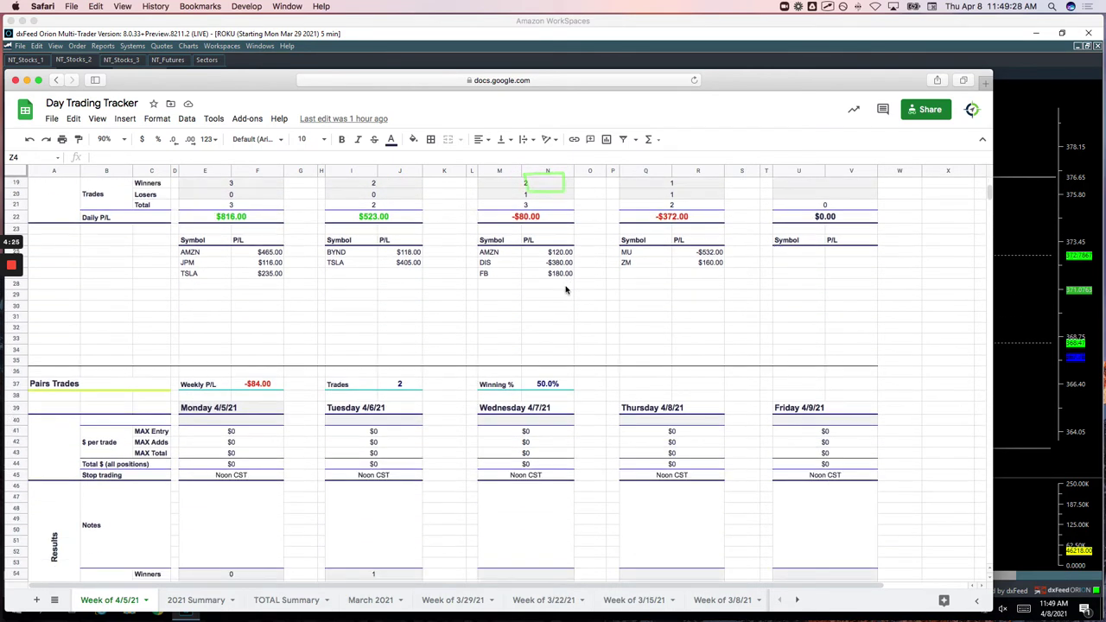
pyautogui.scroll(-1, 566, 290)
pyautogui.scroll(-3, 567, 291)
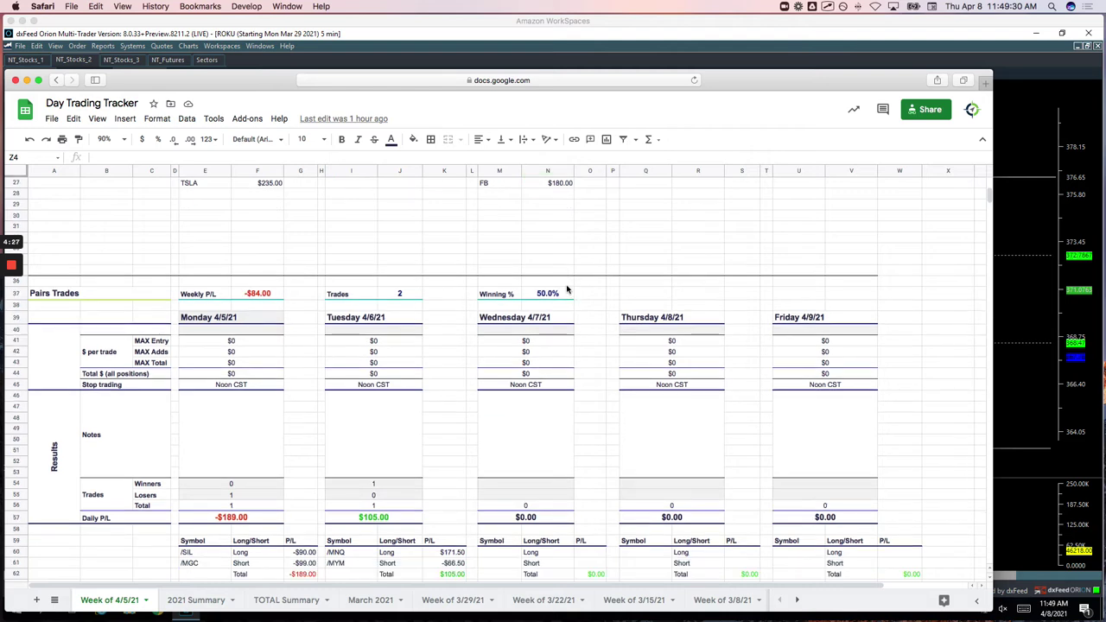
pyautogui.moveTo(411, 204)
pyautogui.mouseDown()
pyautogui.moveTo(420, 207)
pyautogui.moveTo(413, 201)
pyautogui.mouseUp()
pyautogui.moveTo(394, 426)
pyautogui.mouseDown()
pyautogui.moveTo(345, 425)
pyautogui.moveTo(396, 424)
pyautogui.mouseUp()
pyautogui.moveTo(246, 422)
pyautogui.mouseDown()
pyautogui.moveTo(257, 444)
pyautogui.moveTo(258, 432)
pyautogui.mouseUp()
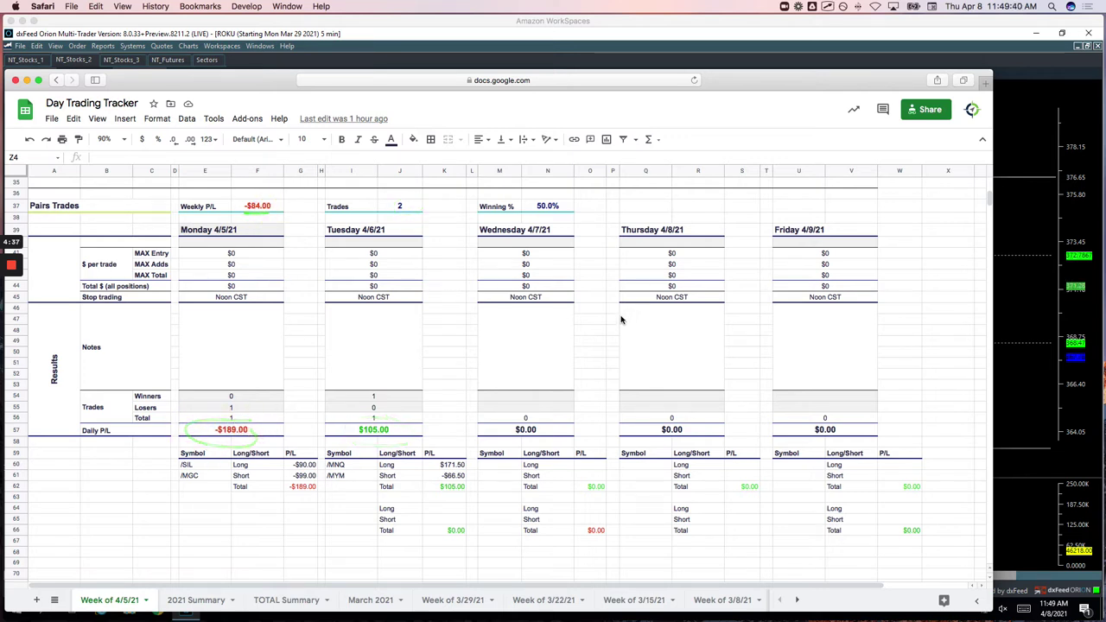
# Step: In the Runners section, underline the weekly P/L, tick Monday through Thursday's daily P/L, and circle the winning percentage and trade count
pyautogui.scroll(-6, 620, 320)
pyautogui.scroll(-8, 619, 320)
pyautogui.scroll(3, 624, 317)
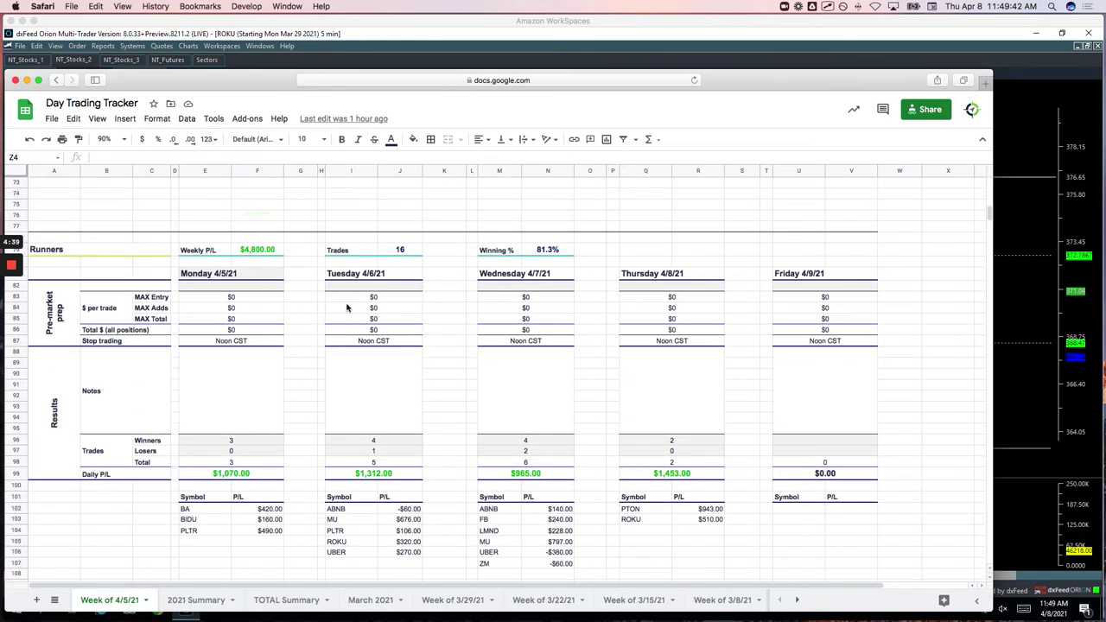
pyautogui.moveTo(241, 256); pyautogui.dragTo(275, 253)
pyautogui.moveTo(260, 470); pyautogui.dragTo(286, 462)
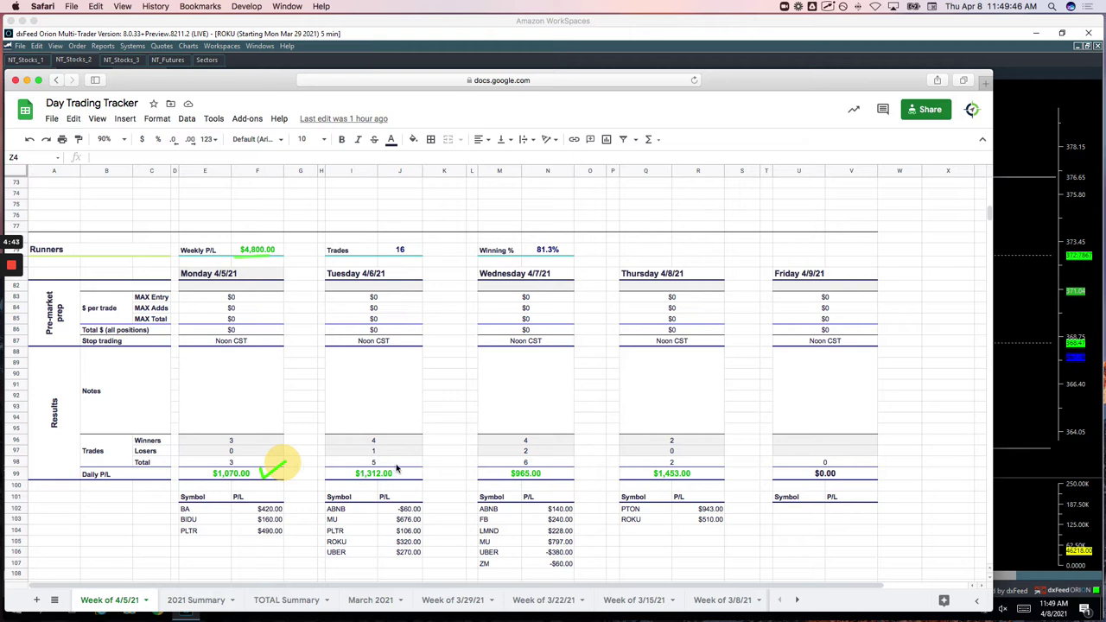
pyautogui.moveTo(396, 469); pyautogui.dragTo(424, 464)
pyautogui.moveTo(547, 469); pyautogui.dragTo(575, 459)
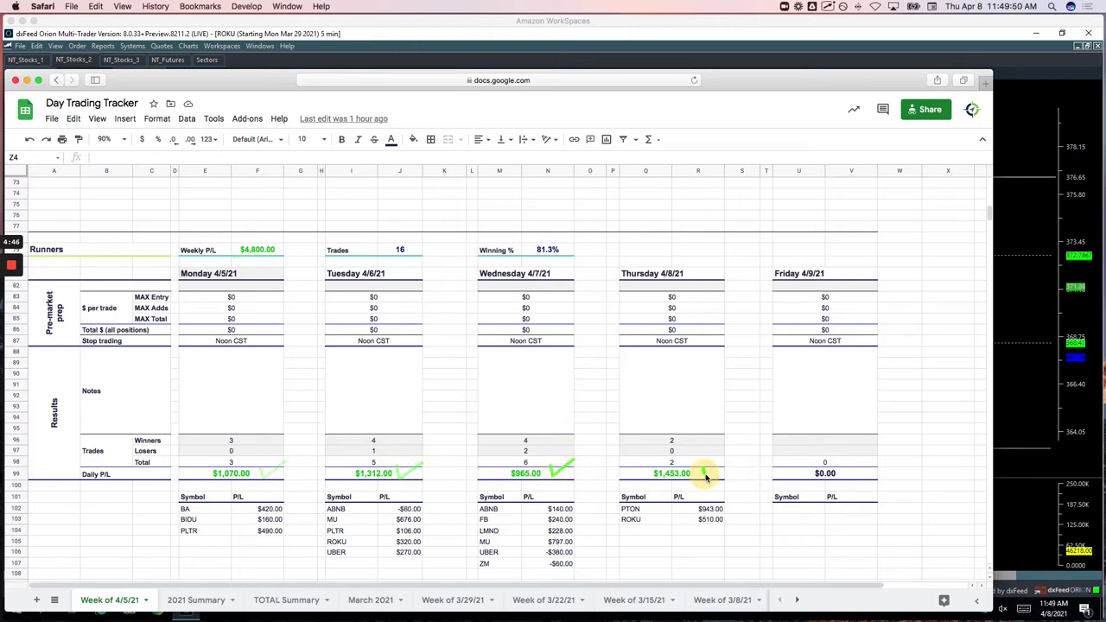
pyautogui.moveTo(703, 472); pyautogui.dragTo(732, 460)
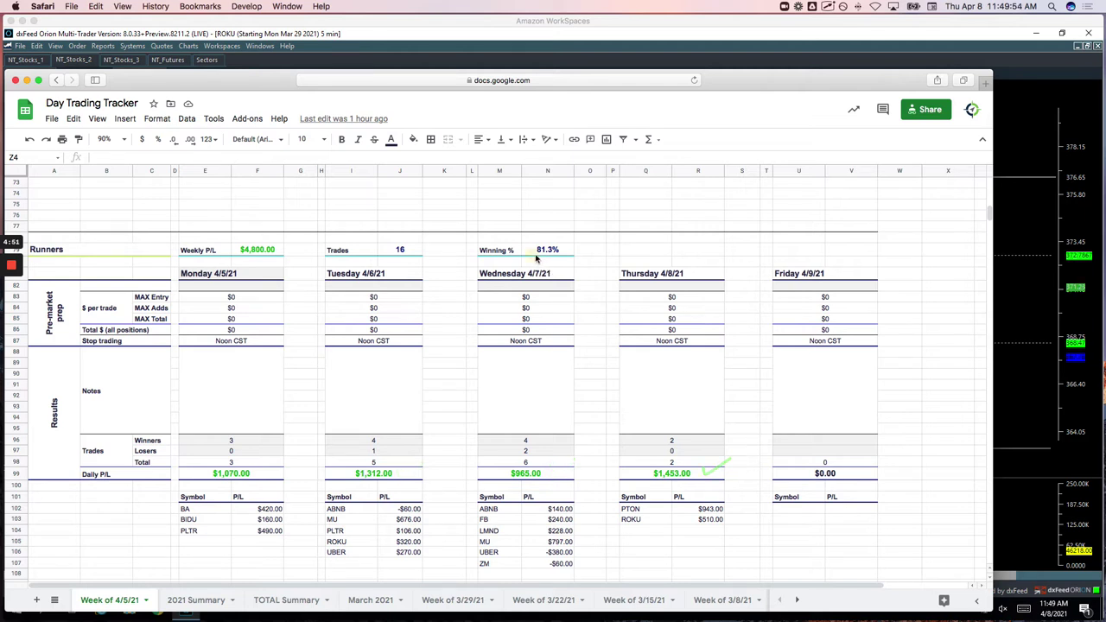
pyautogui.moveTo(536, 257)
pyautogui.mouseDown()
pyautogui.moveTo(562, 239)
pyautogui.moveTo(533, 232)
pyautogui.moveTo(537, 254)
pyautogui.mouseUp()
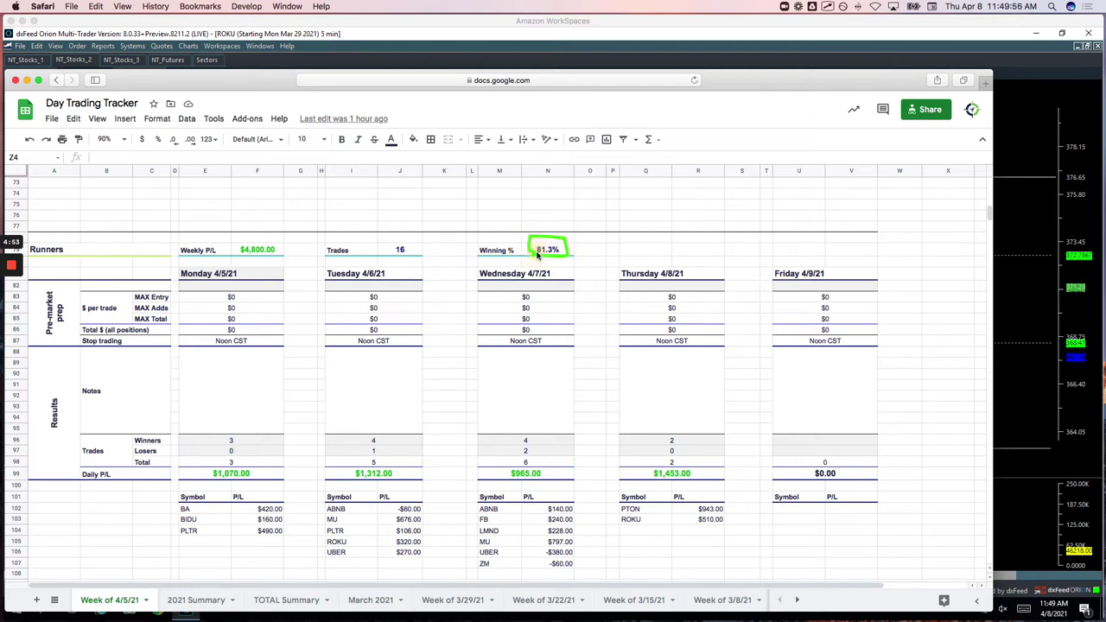
pyautogui.moveTo(409, 246)
pyautogui.mouseDown()
pyautogui.moveTo(381, 256)
pyautogui.moveTo(408, 251)
pyautogui.mouseUp()
# Step: Open the 2021 Summary sheet and circle the overall profit/loss of the Mighty Ninety, Pairs Trade, Runners and Total Trade summaries
pyautogui.moveTo(348, 619)
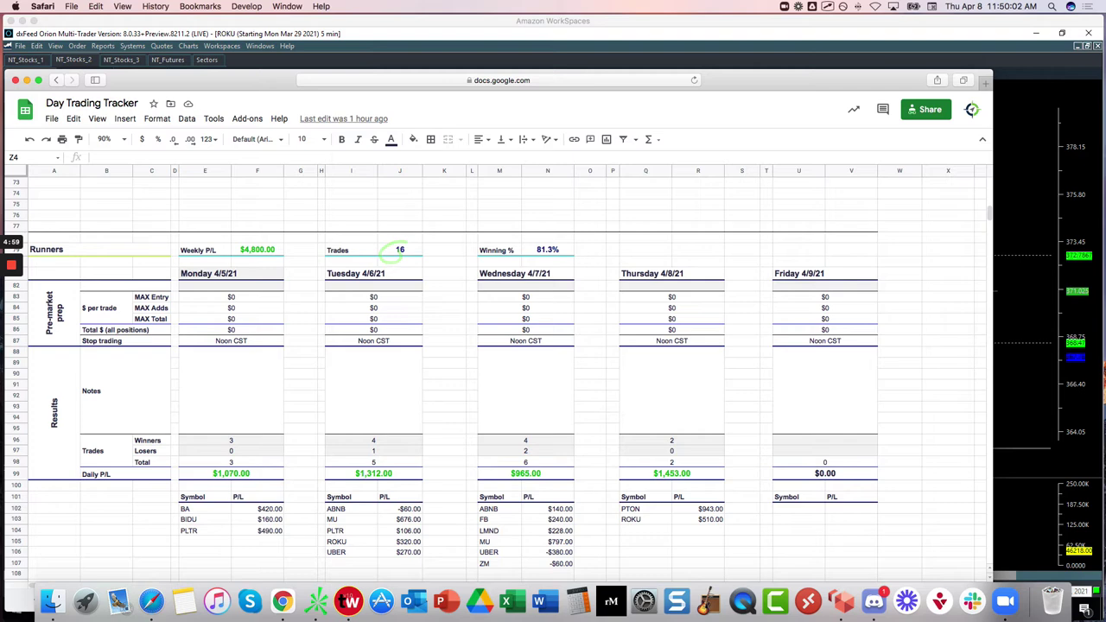
pyautogui.press('super+Tab')
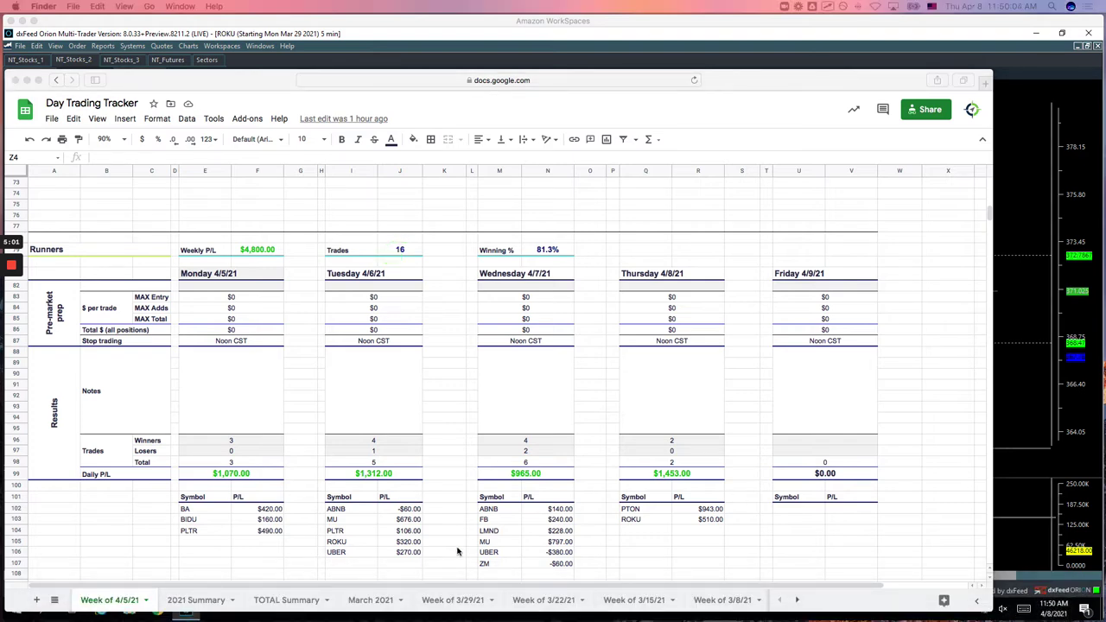
pyautogui.moveTo(724, 87); pyautogui.dragTo(729, 49)
pyautogui.click(209, 563)
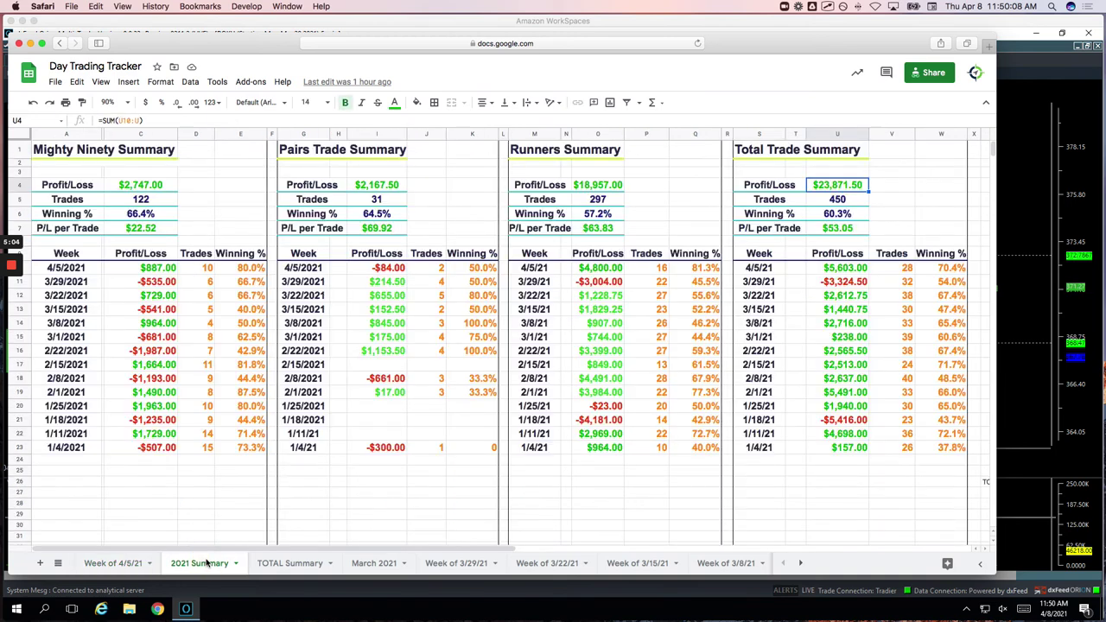
pyautogui.moveTo(166, 184)
pyautogui.mouseDown()
pyautogui.moveTo(125, 173)
pyautogui.moveTo(152, 192)
pyautogui.moveTo(159, 178)
pyautogui.mouseUp()
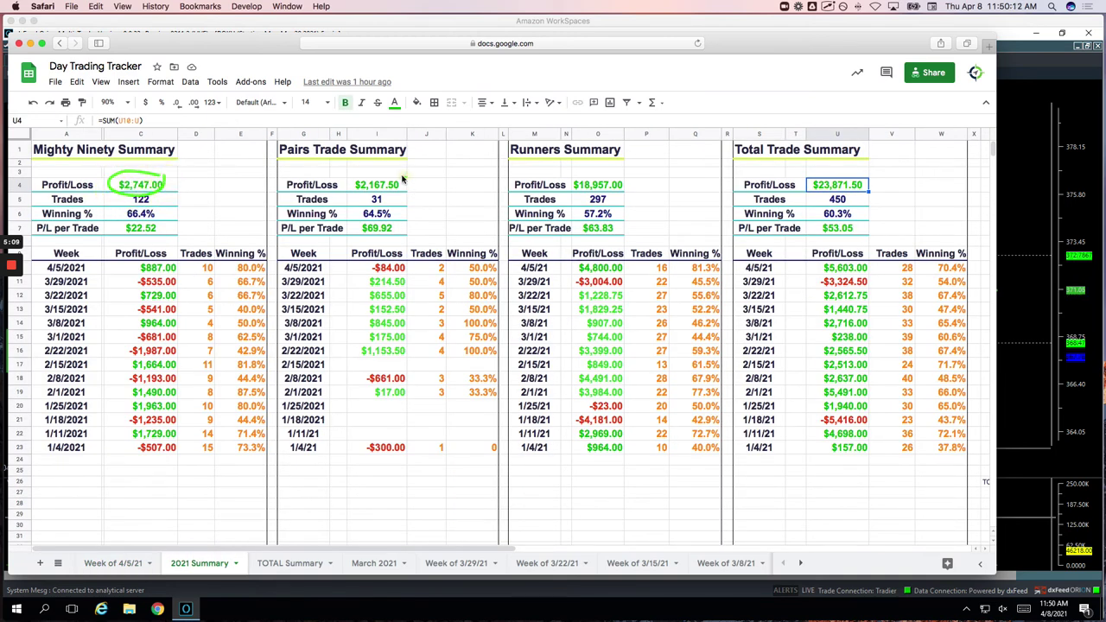
pyautogui.moveTo(406, 178)
pyautogui.mouseDown()
pyautogui.moveTo(381, 203)
pyautogui.moveTo(423, 192)
pyautogui.moveTo(417, 185)
pyautogui.mouseUp()
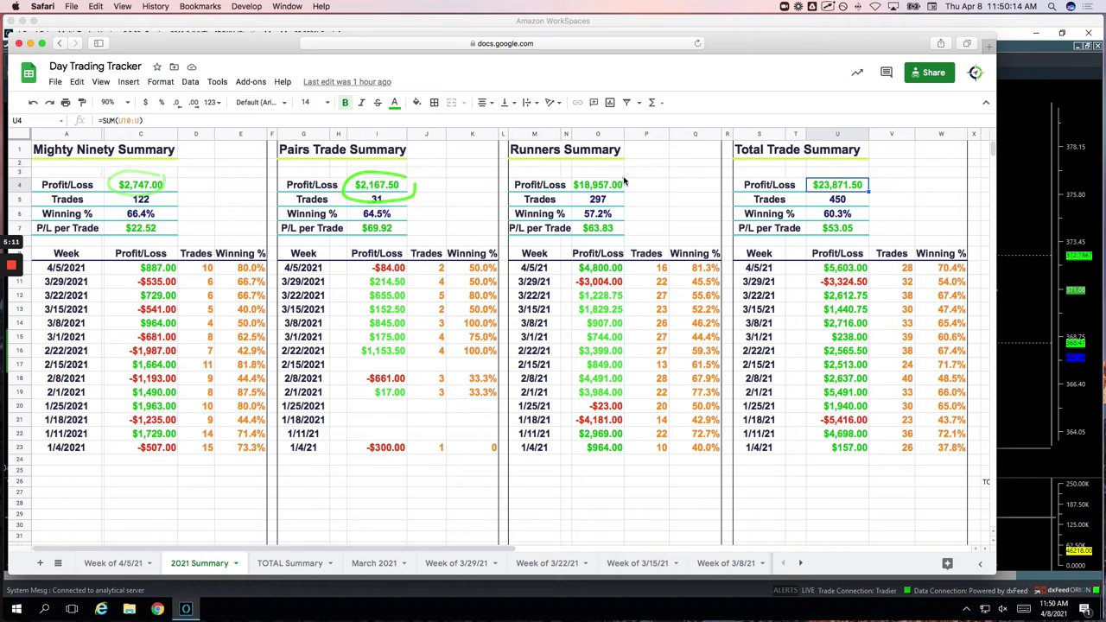
pyautogui.moveTo(624, 179)
pyautogui.mouseDown()
pyautogui.moveTo(575, 199)
pyautogui.moveTo(637, 178)
pyautogui.moveTo(612, 182)
pyautogui.mouseUp()
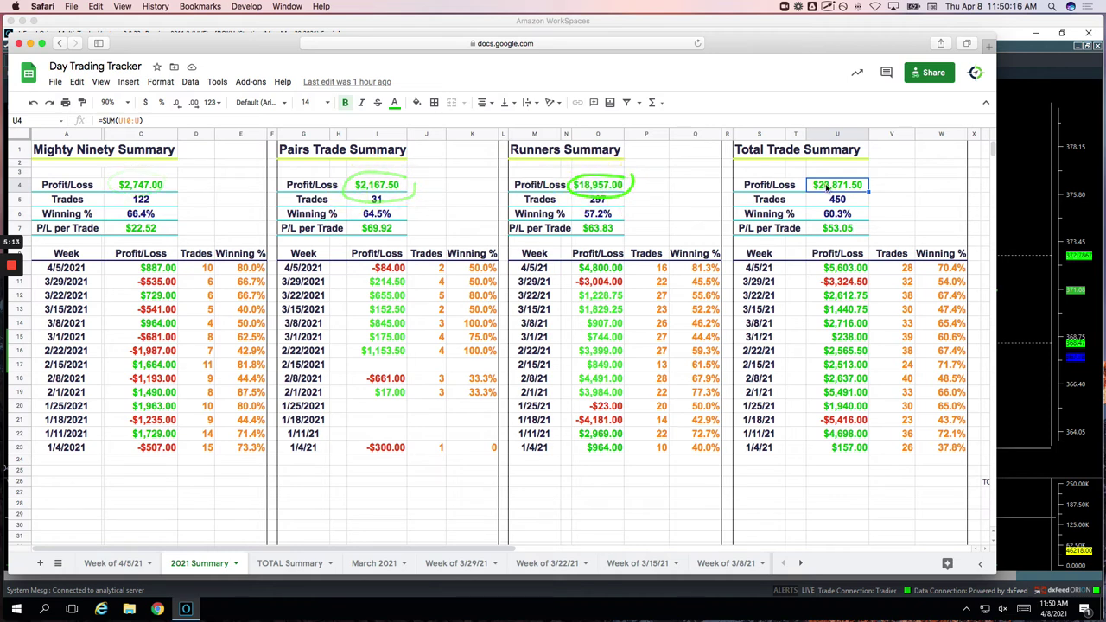
pyautogui.moveTo(875, 178)
pyautogui.mouseDown()
pyautogui.moveTo(834, 173)
pyautogui.moveTo(806, 196)
pyautogui.moveTo(856, 207)
pyautogui.moveTo(890, 180)
pyautogui.mouseUp()
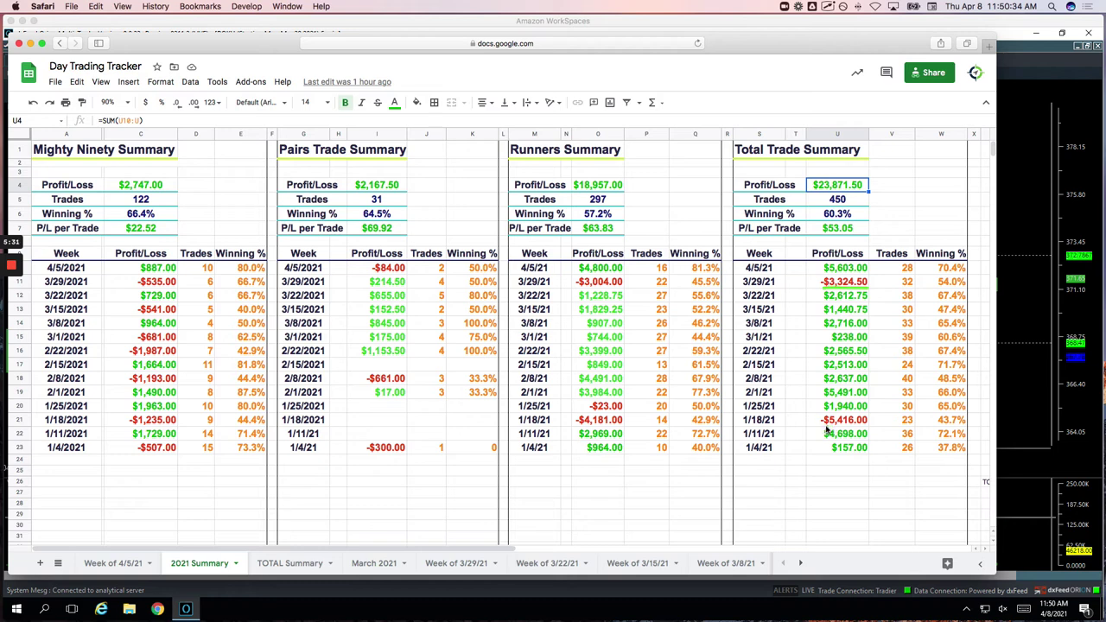
# Step: In the Total Trade Summary, mark the losing weeks of 1/18/21 and 3/29/21 and underline the profit for the week of 4/5/21
pyautogui.moveTo(826, 429); pyautogui.dragTo(854, 426)
pyautogui.moveTo(872, 284)
pyautogui.mouseDown()
pyautogui.moveTo(815, 281)
pyautogui.moveTo(870, 294)
pyautogui.moveTo(871, 280)
pyautogui.mouseUp()
pyautogui.moveTo(805, 285); pyautogui.dragTo(885, 290)
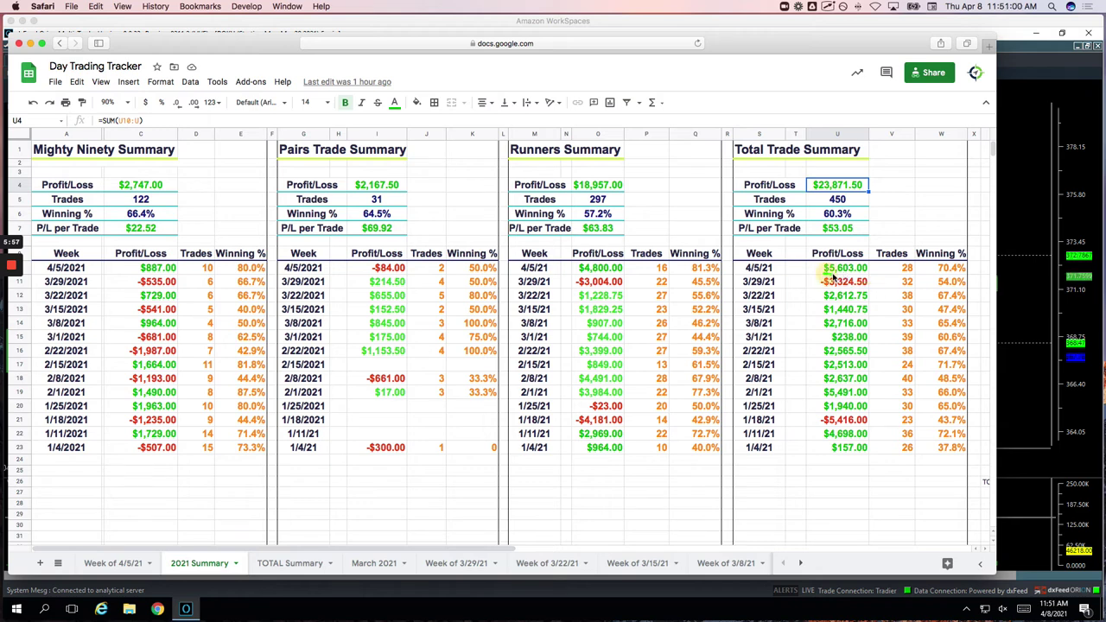
pyautogui.moveTo(825, 275)
pyautogui.mouseDown()
pyautogui.moveTo(868, 273)
pyautogui.moveTo(806, 258)
pyautogui.moveTo(817, 279)
pyautogui.moveTo(831, 274)
pyautogui.mouseUp()
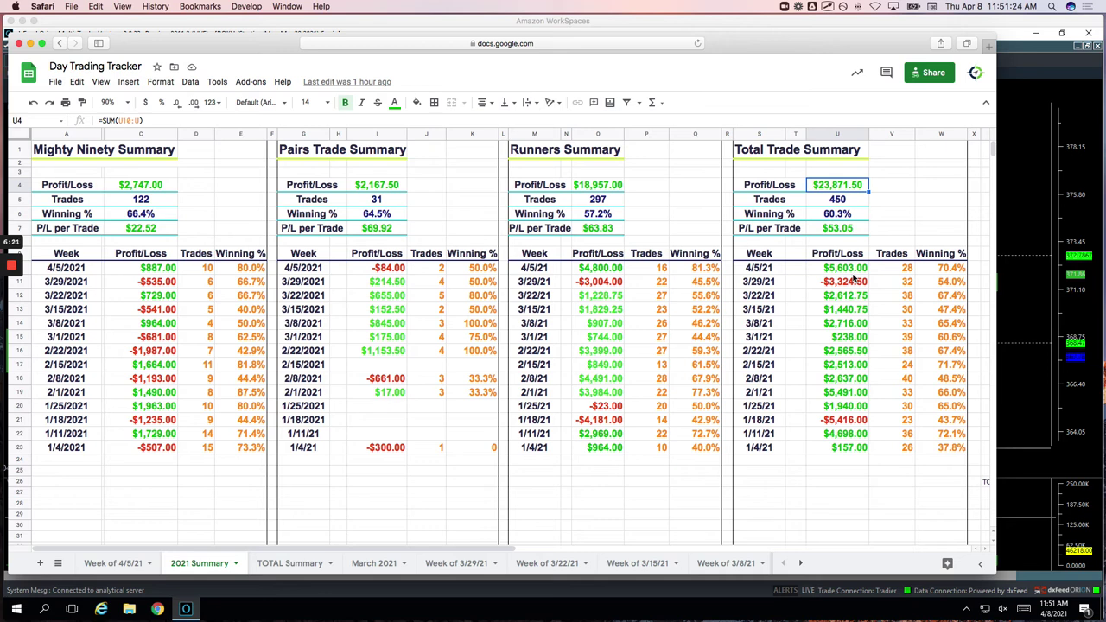
pyautogui.moveTo(824, 277); pyautogui.dragTo(866, 265)
# Step: Open the TOTAL Summary sheet and circle the overall profit/loss of each of its four trade summaries
pyautogui.click(298, 563)
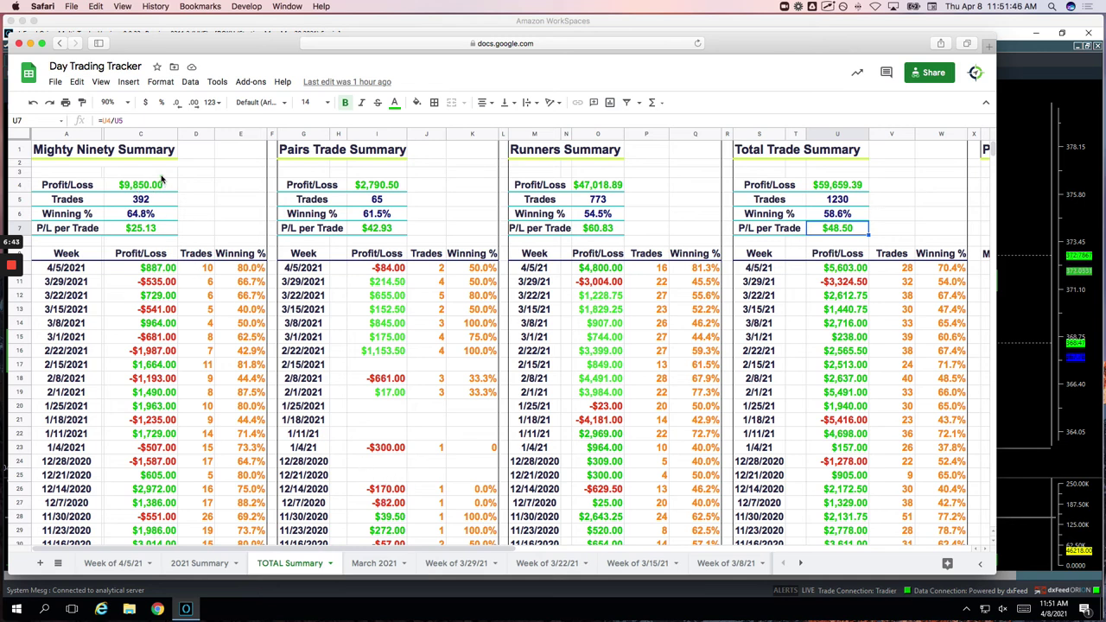
pyautogui.moveTo(164, 177); pyautogui.dragTo(178, 185)
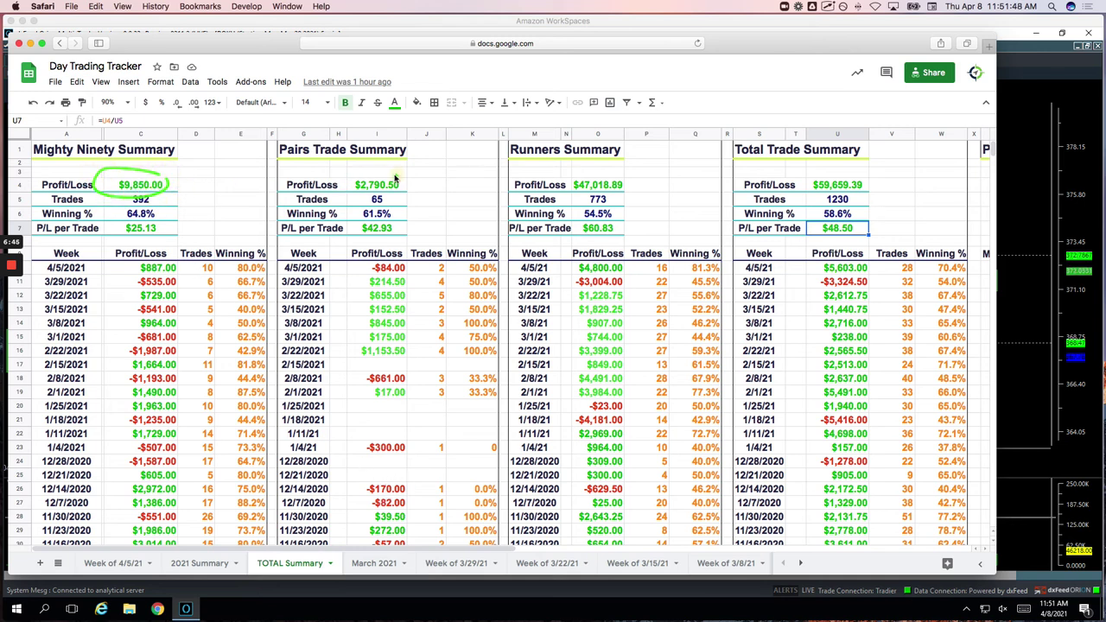
pyautogui.moveTo(394, 176)
pyautogui.mouseDown()
pyautogui.moveTo(350, 192)
pyautogui.moveTo(408, 183)
pyautogui.mouseUp()
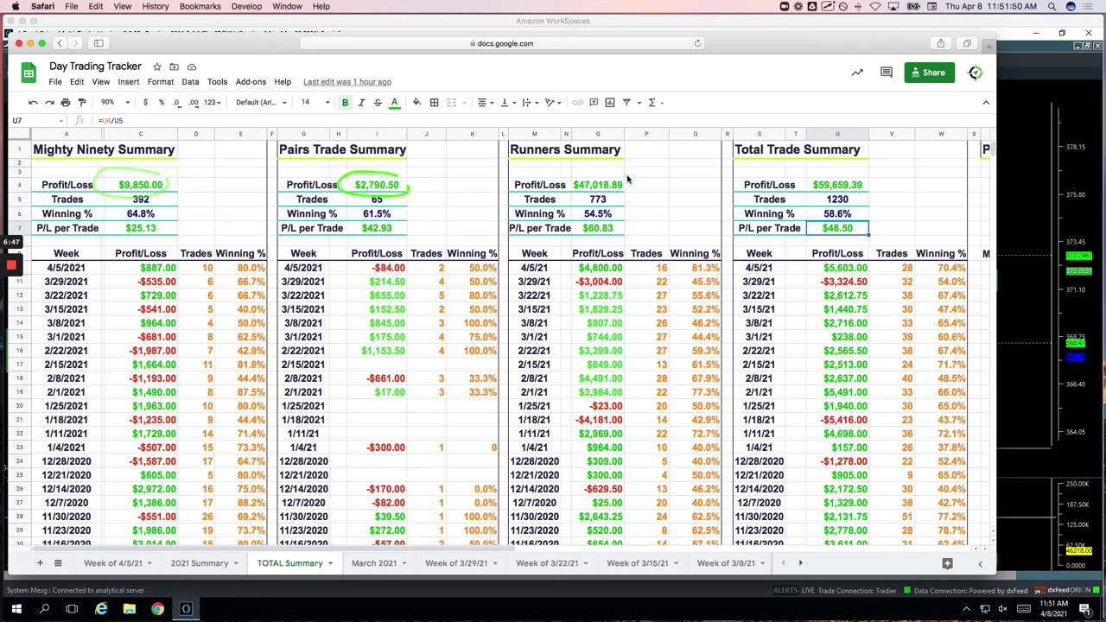
pyautogui.moveTo(627, 176)
pyautogui.mouseDown()
pyautogui.moveTo(654, 193)
pyautogui.moveTo(635, 182)
pyautogui.mouseUp()
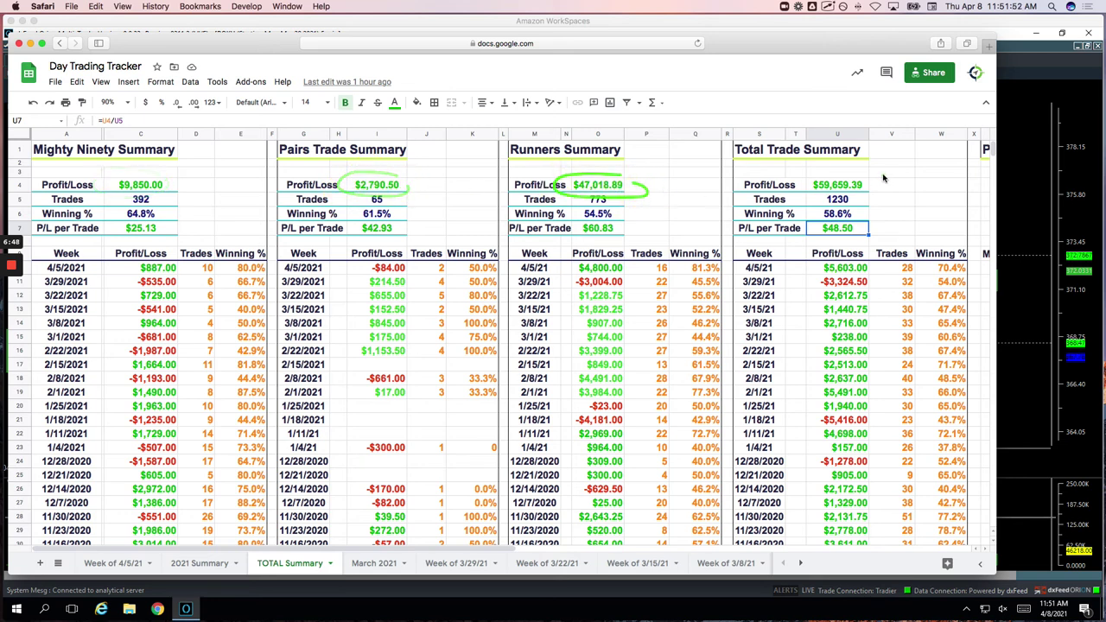
pyautogui.moveTo(883, 175); pyautogui.dragTo(923, 182)
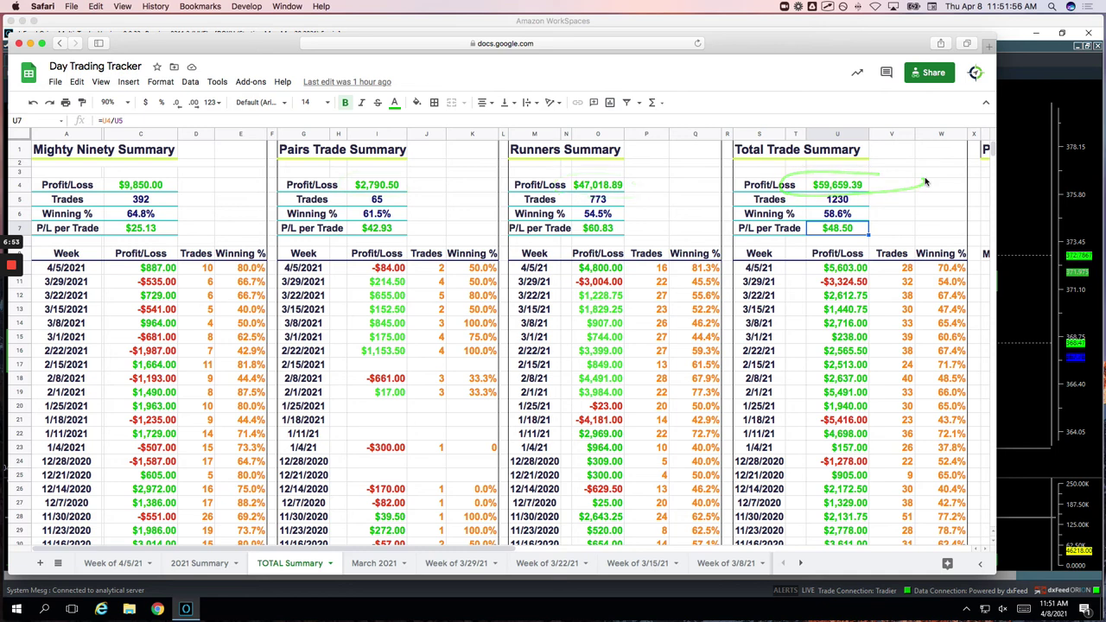
# Step: Review the Total Trade Summary's weekly profit/loss history back to 8/31/20, ticking the week of 2/1/21
pyautogui.scroll(-6, 916, 220)
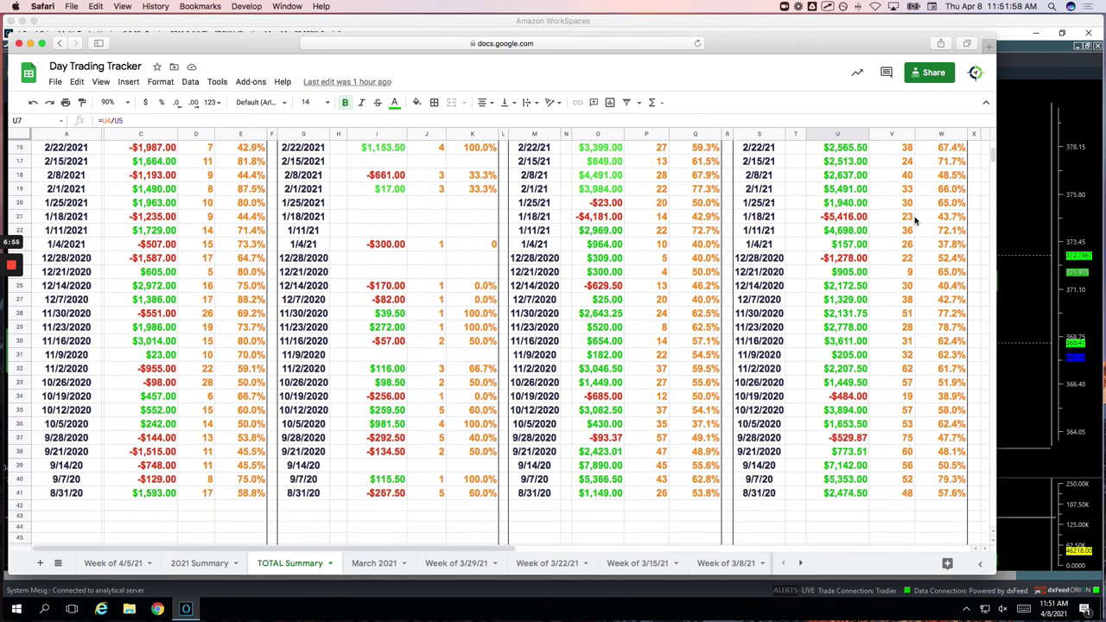
pyautogui.scroll(5, 916, 220)
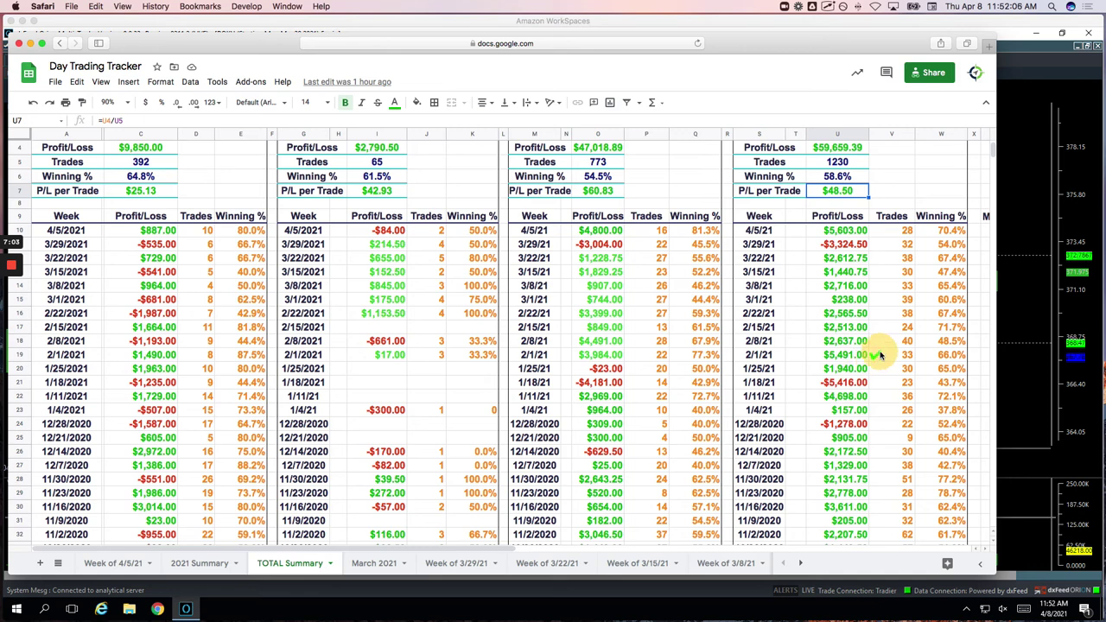
pyautogui.scroll(-2, 877, 374)
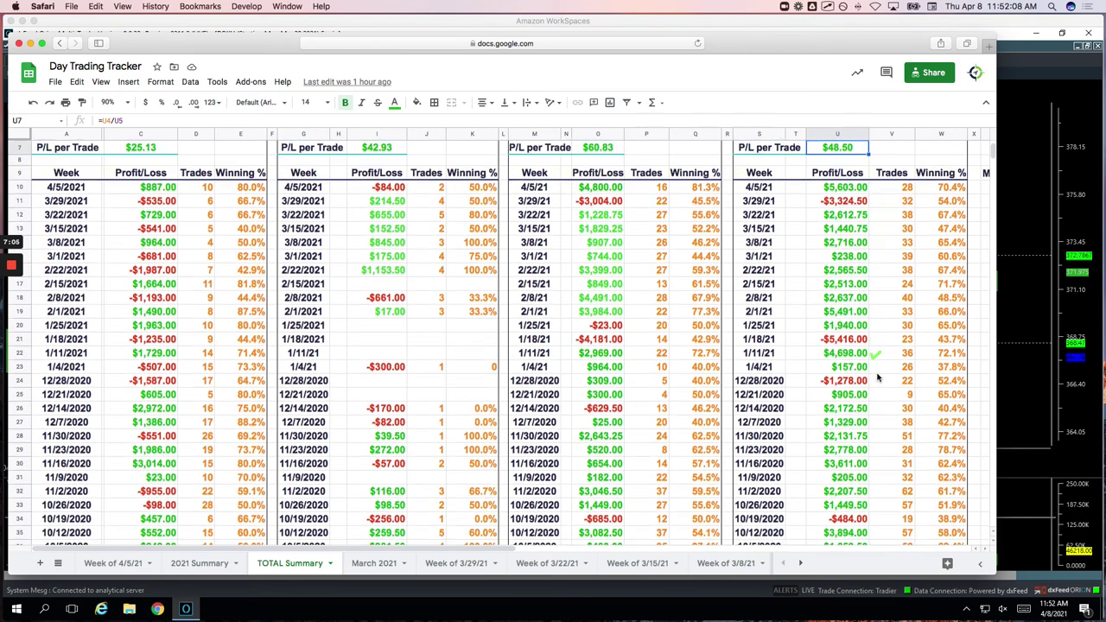
pyautogui.scroll(-3, 877, 377)
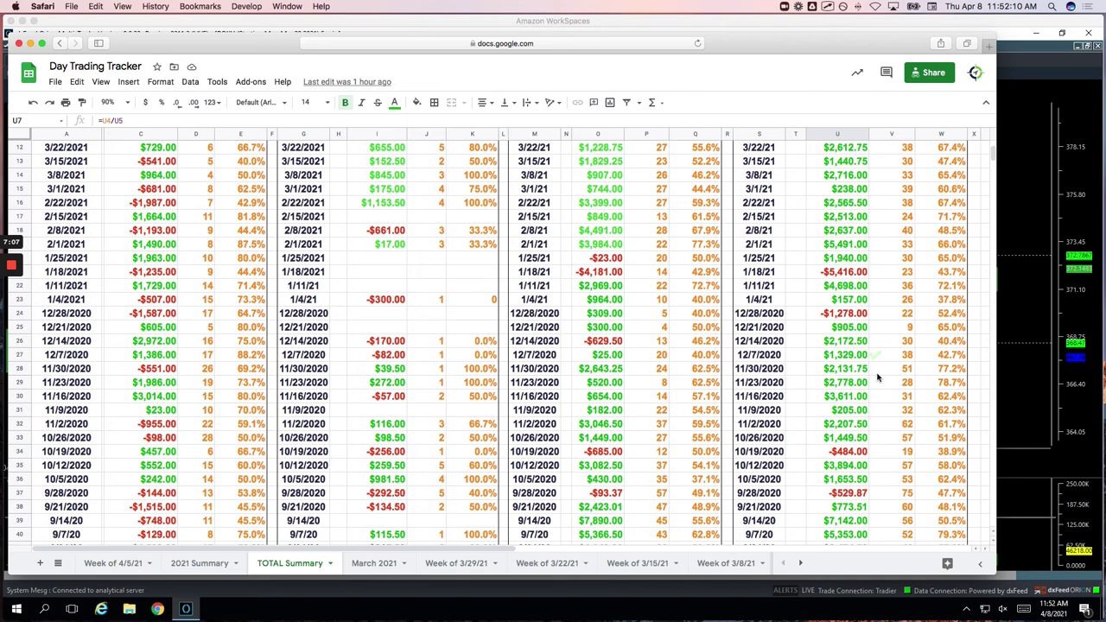
# Step: In the Total Trade Summary's weekly history, underline the week of 9/14/20 and circle its profit/loss
pyautogui.scroll(-1, 878, 377)
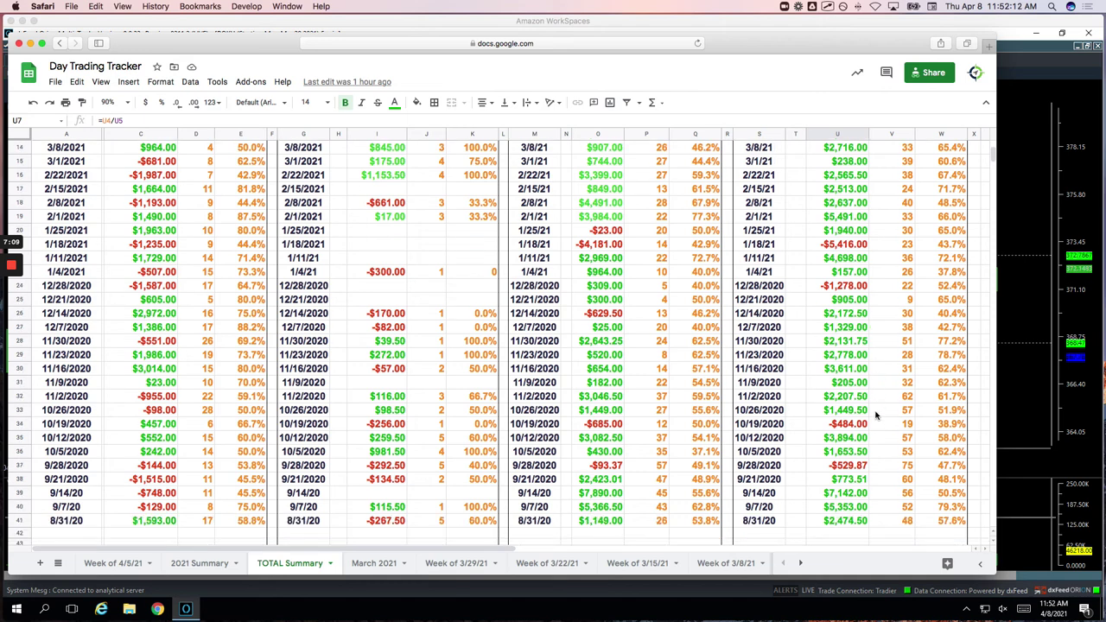
pyautogui.moveTo(744, 499); pyautogui.dragTo(777, 503)
pyautogui.moveTo(871, 490)
pyautogui.mouseDown()
pyautogui.moveTo(831, 484)
pyautogui.moveTo(815, 495)
pyautogui.moveTo(846, 501)
pyautogui.moveTo(870, 490)
pyautogui.mouseUp()
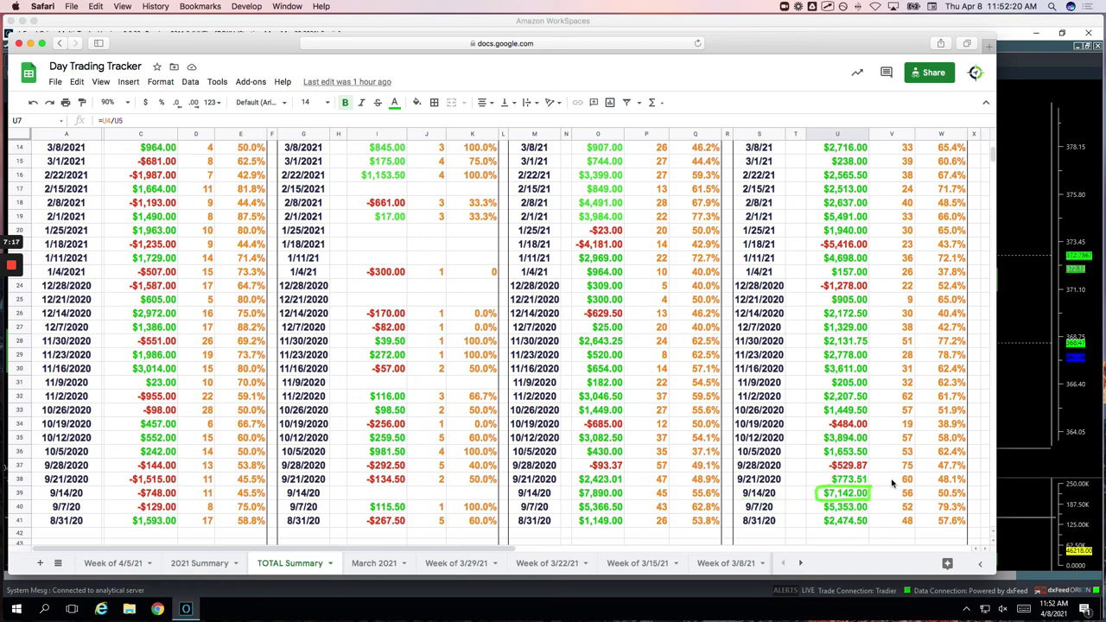
# Step: Open the P/L by DOW table on the 2021 Summary sheet and circle the Wednesday and Thursday totals
pyautogui.scroll(5, 887, 470)
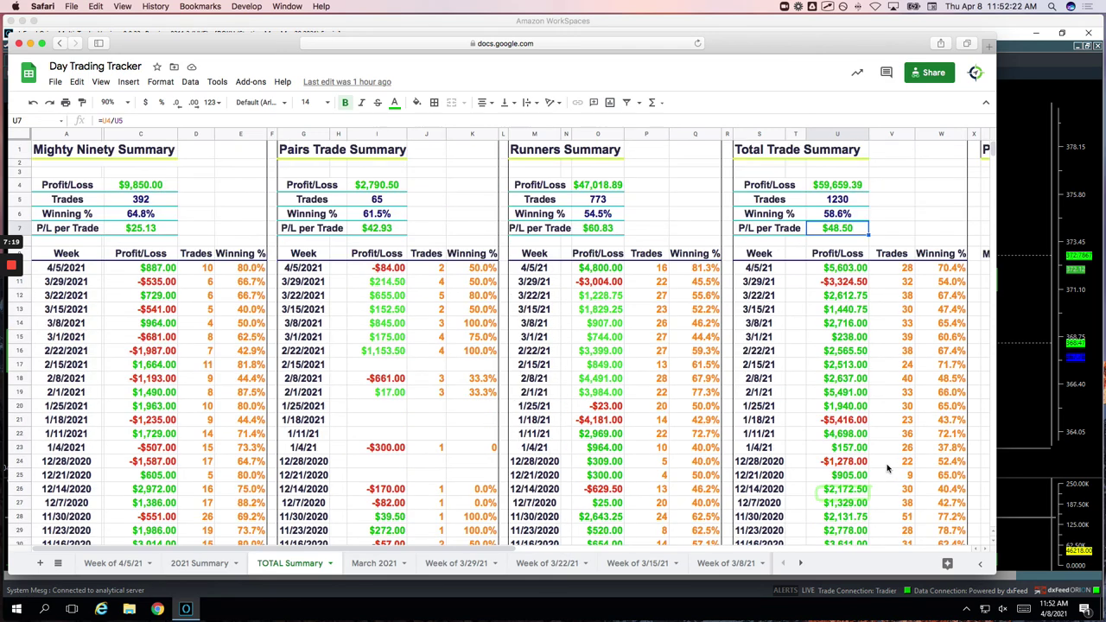
pyautogui.hscroll(5, 873, 465)
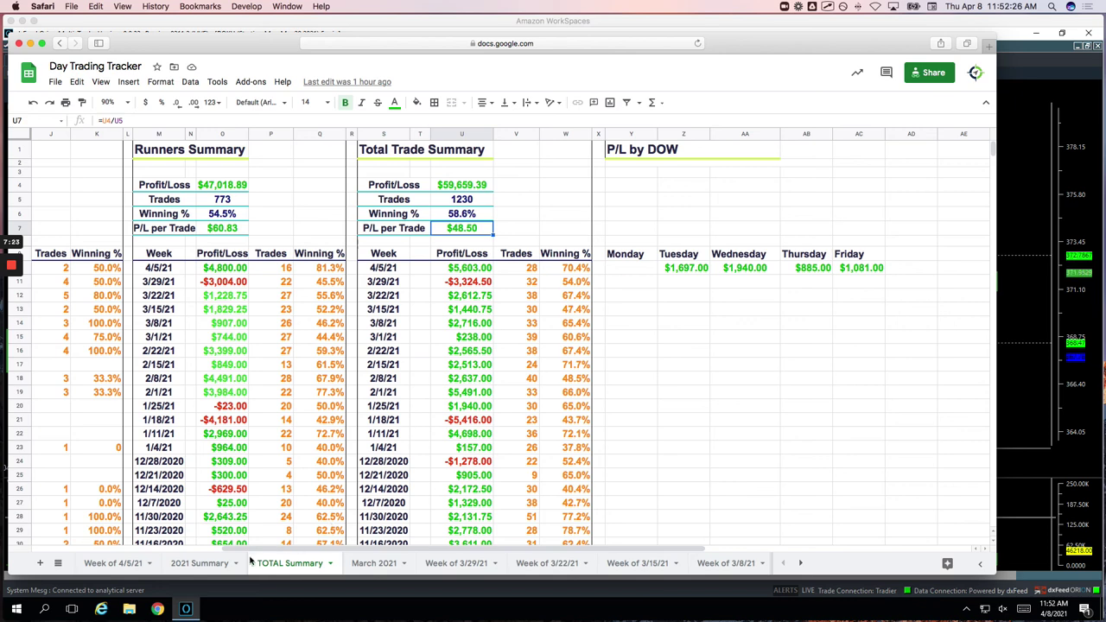
pyautogui.click(216, 563)
pyautogui.hscroll(5, 707, 417)
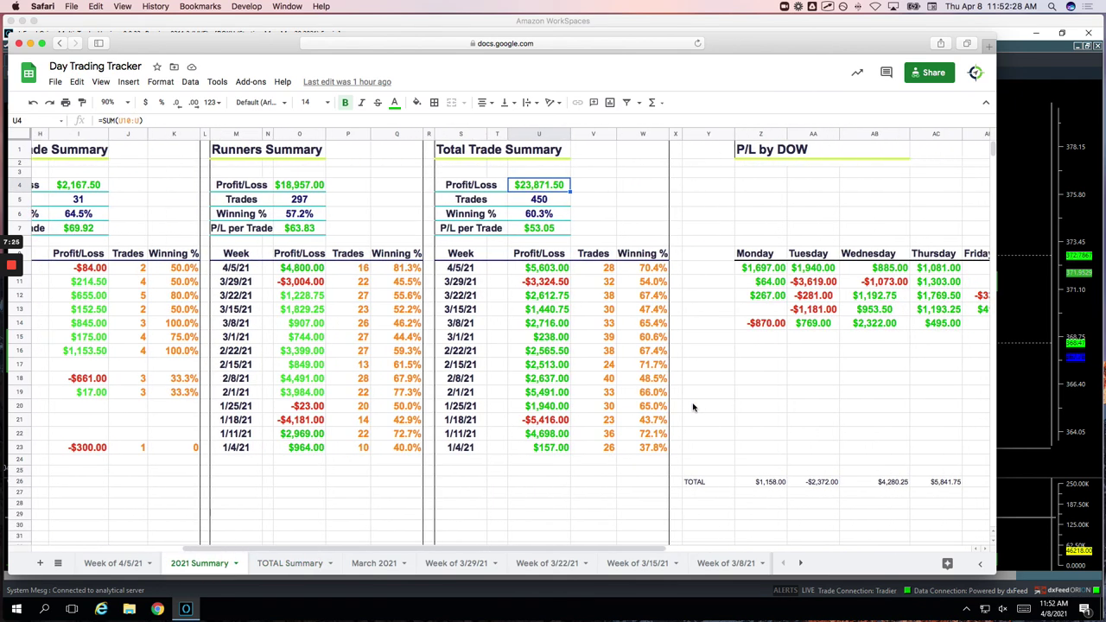
pyautogui.hscroll(2, 886, 300)
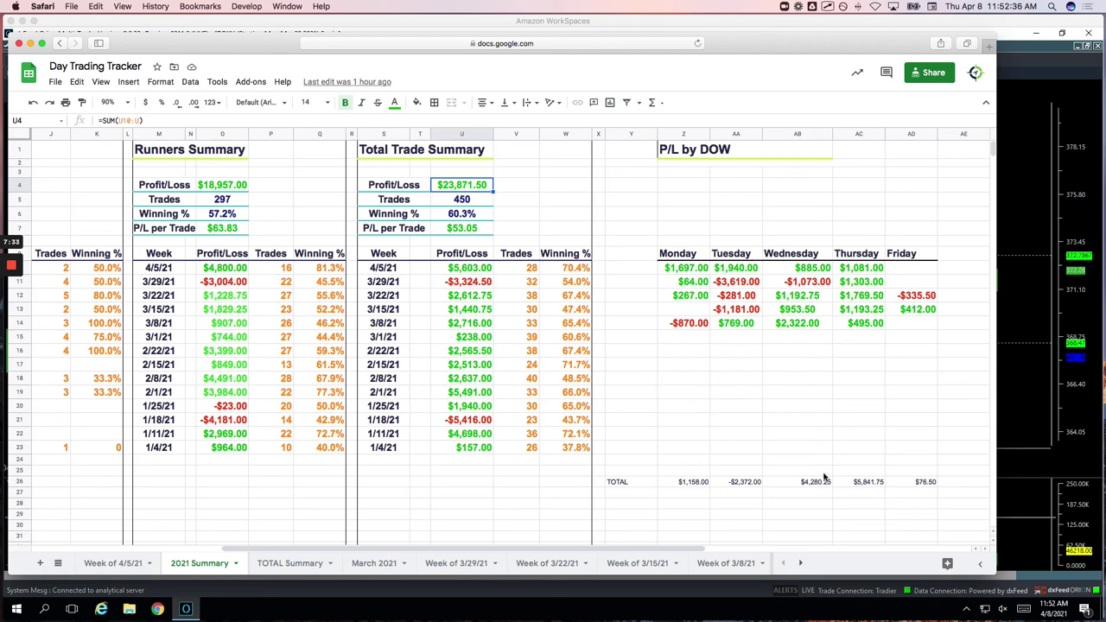
pyautogui.moveTo(828, 480)
pyautogui.mouseDown()
pyautogui.moveTo(813, 476)
pyautogui.moveTo(854, 496)
pyautogui.moveTo(890, 479)
pyautogui.mouseUp()
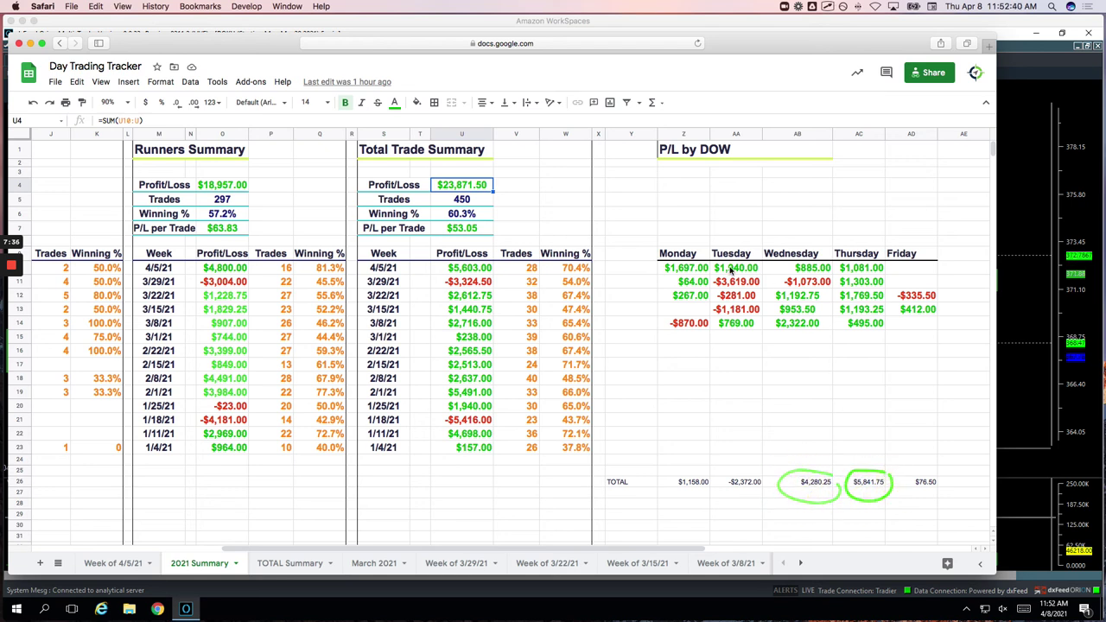
# Step: In the P/L by DOW table, underline Tuesday's profit for the week of 4/5/21 and the Tuesday total
pyautogui.moveTo(721, 275); pyautogui.dragTo(750, 276)
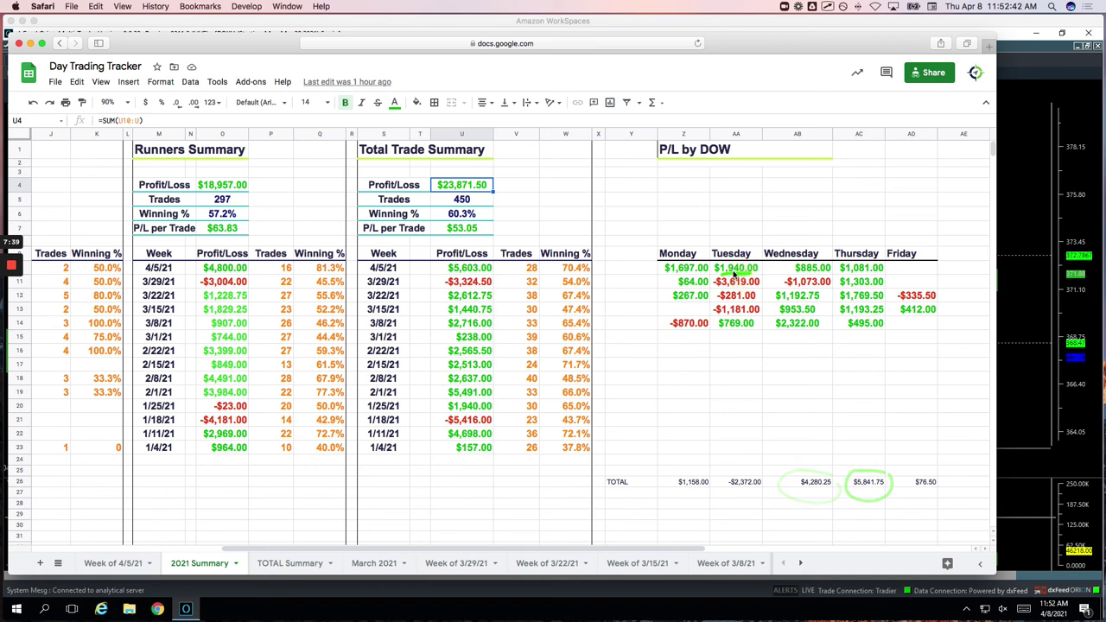
pyautogui.moveTo(732, 490); pyautogui.dragTo(756, 490)
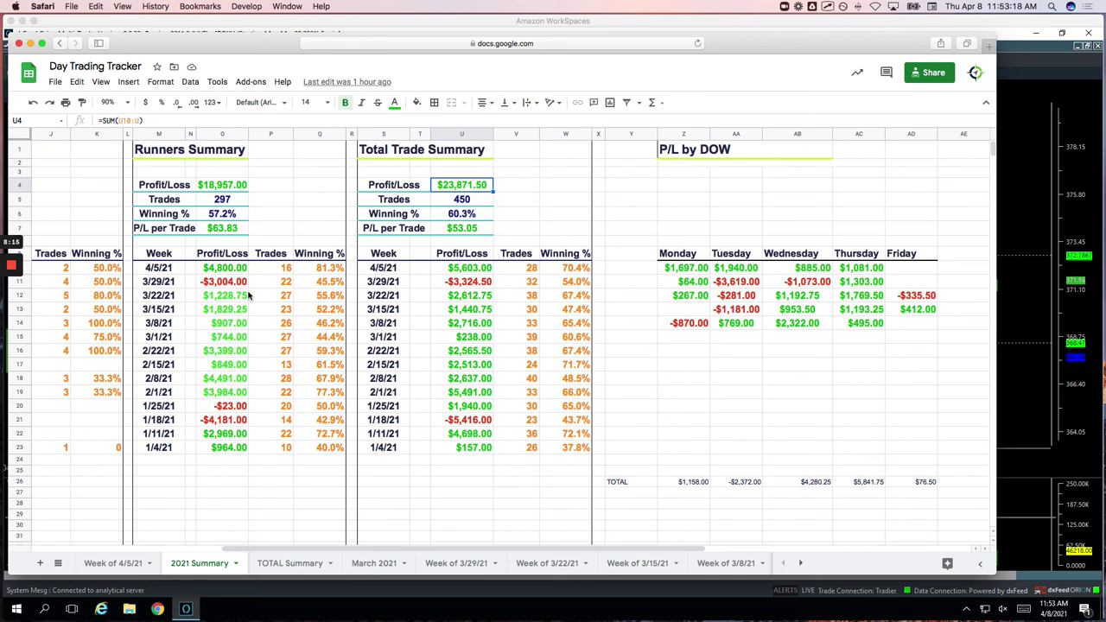
pyautogui.moveTo(13, 269)
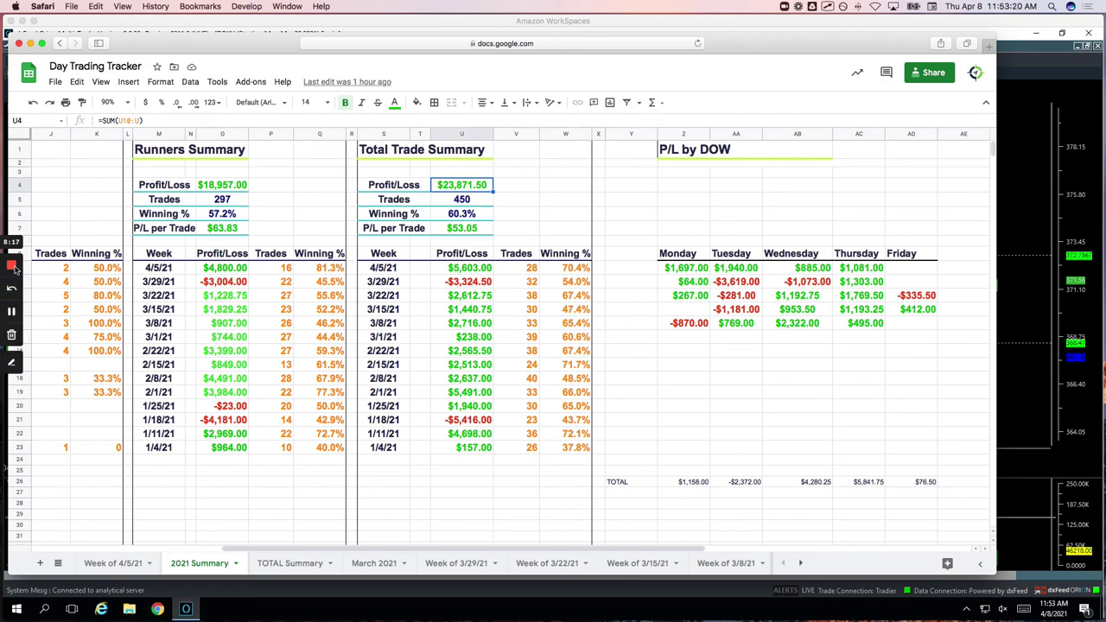